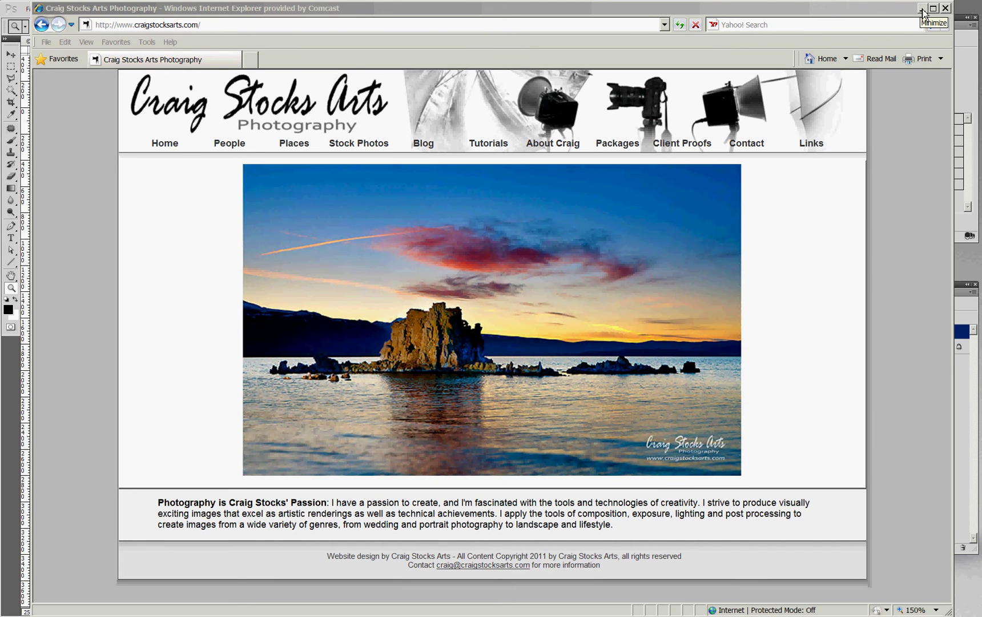
Switch from the browser to Photoshop and hide Group 1 to examine the edges of the distant Joshua trees along the horizon.
click(922, 8)
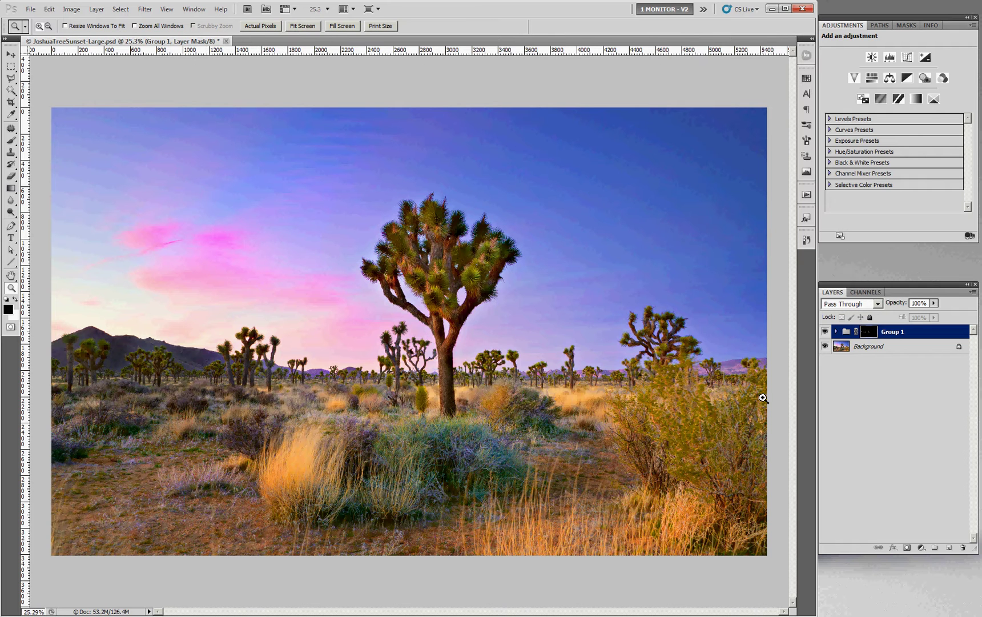
click(824, 332)
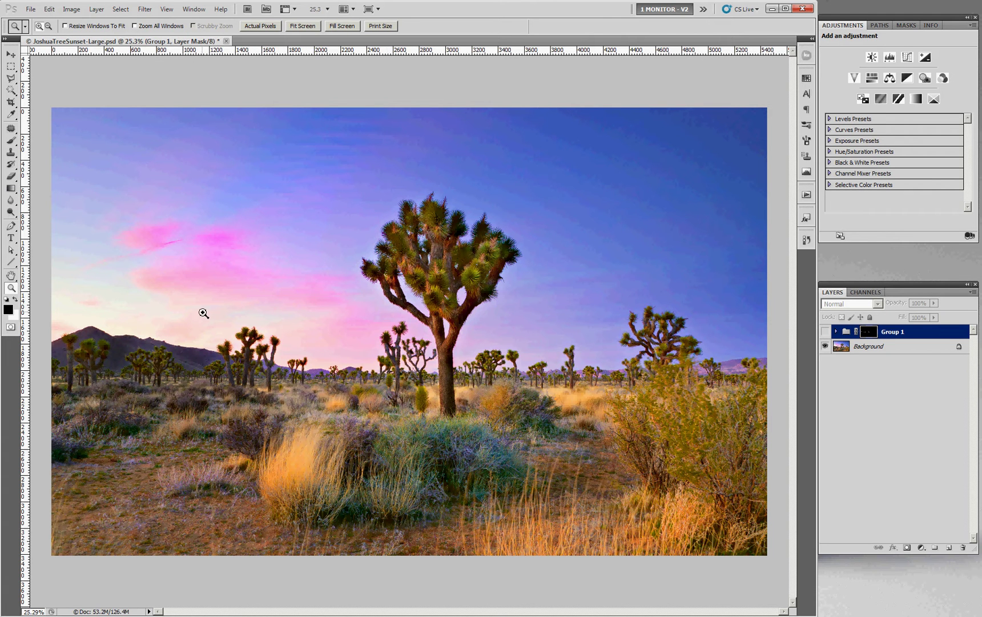
drag(183, 299, 351, 434)
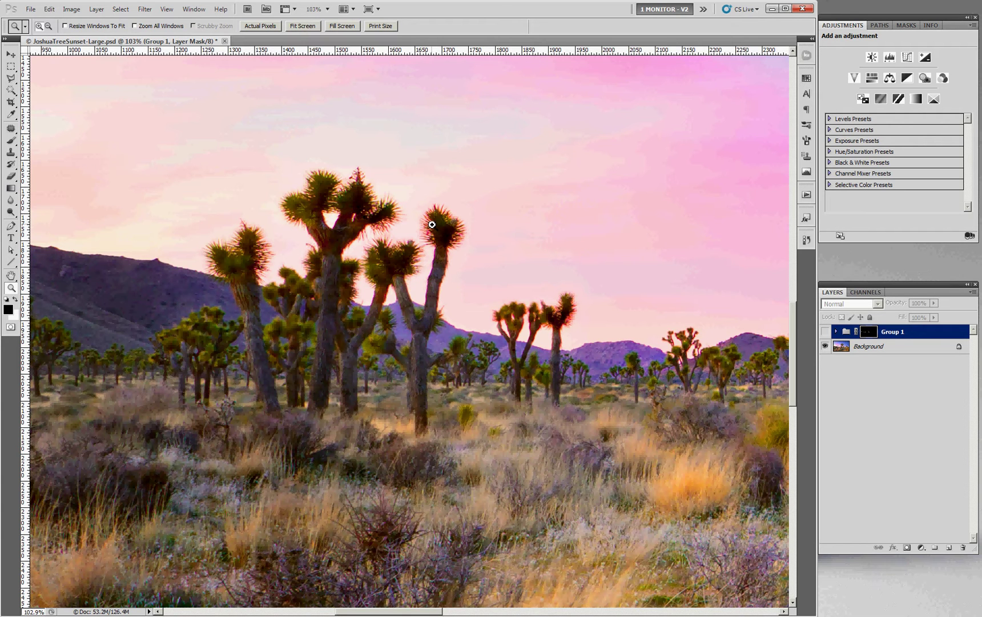
click(292, 252)
click(292, 252)
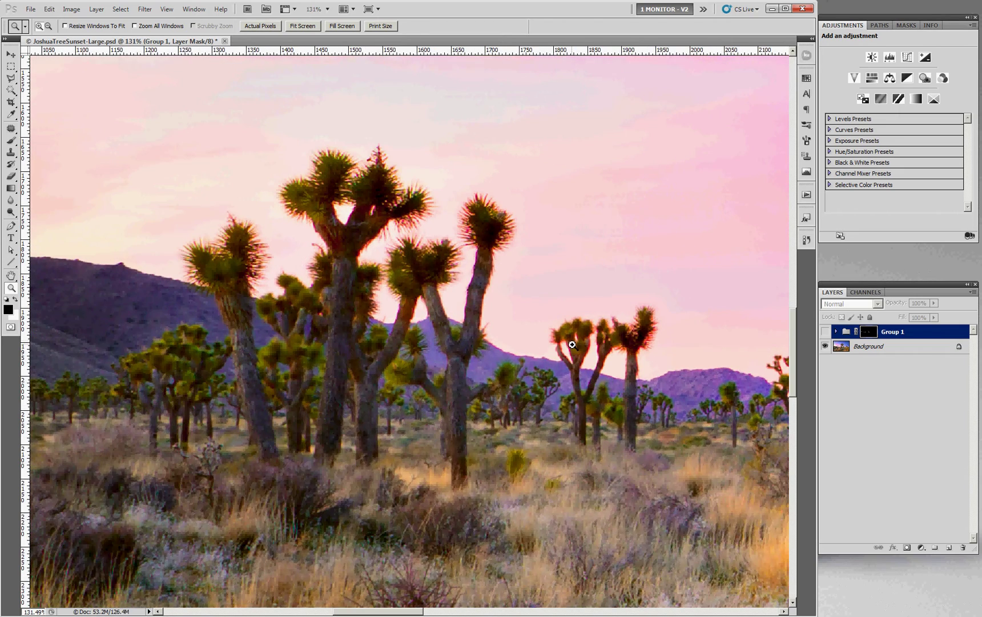
scroll(602, 350, right, 8)
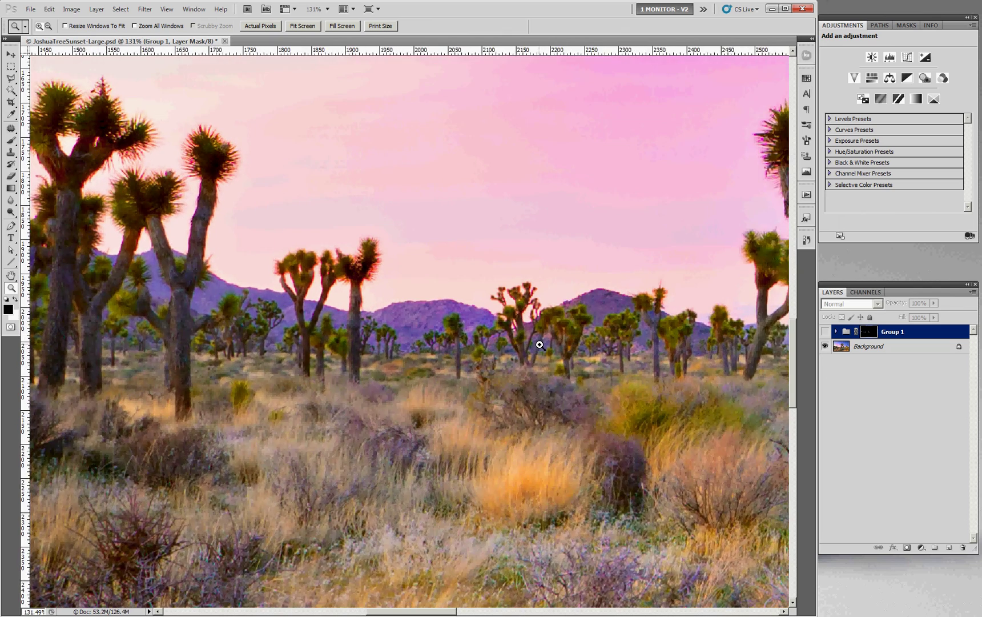
click(540, 344)
click(539, 344)
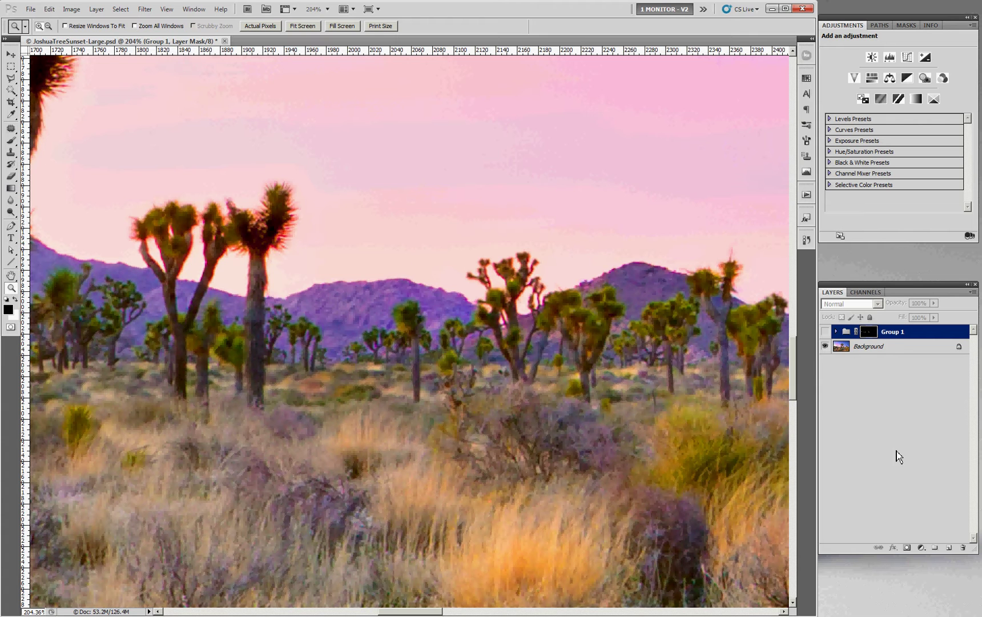
Temporarily hide the Red channel, restore the composite RGB view, and make the Background layer active.
click(867, 296)
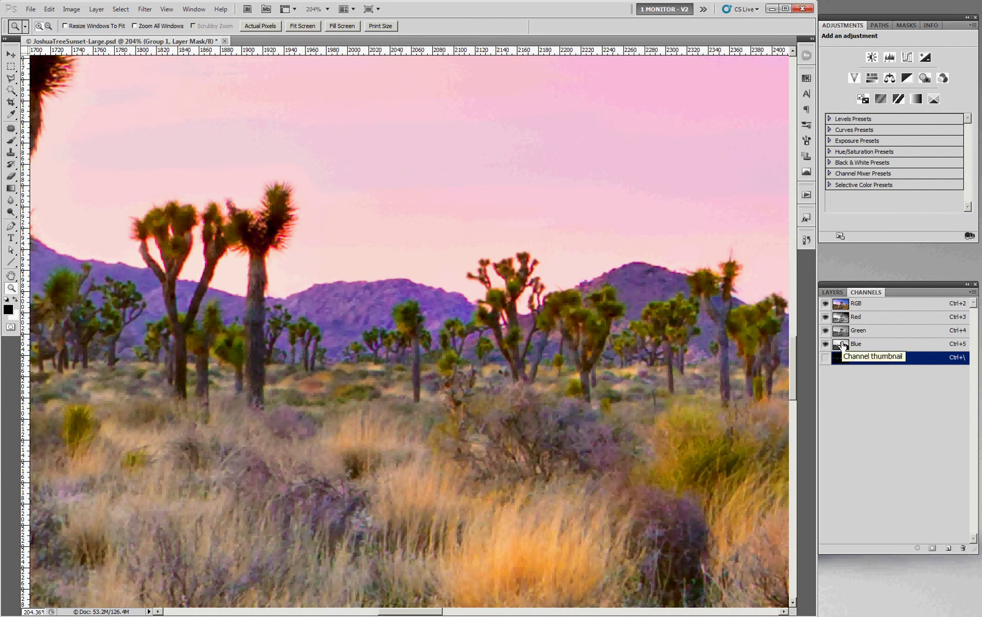
click(842, 321)
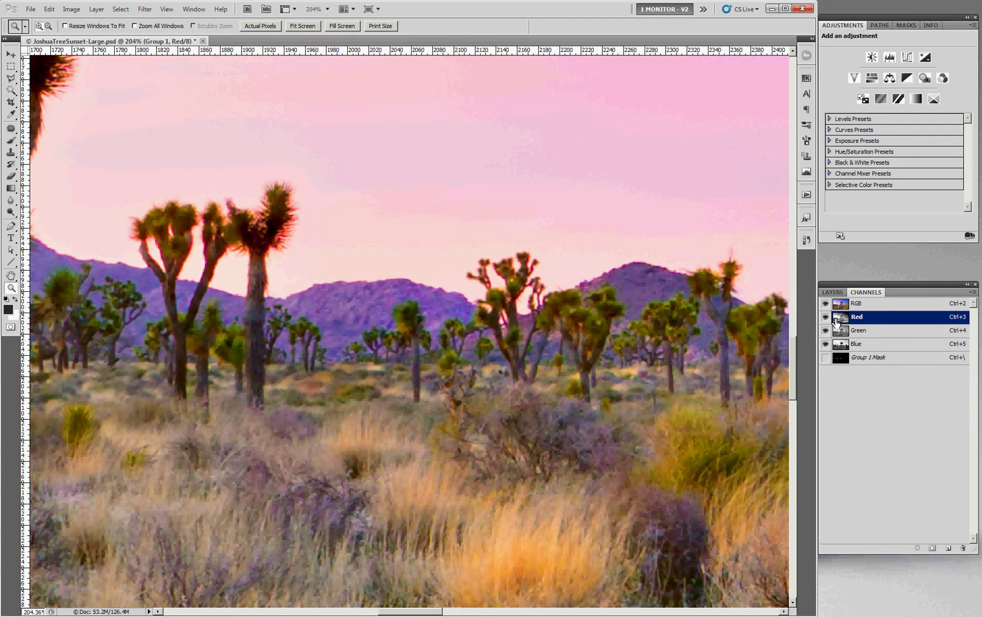
click(825, 318)
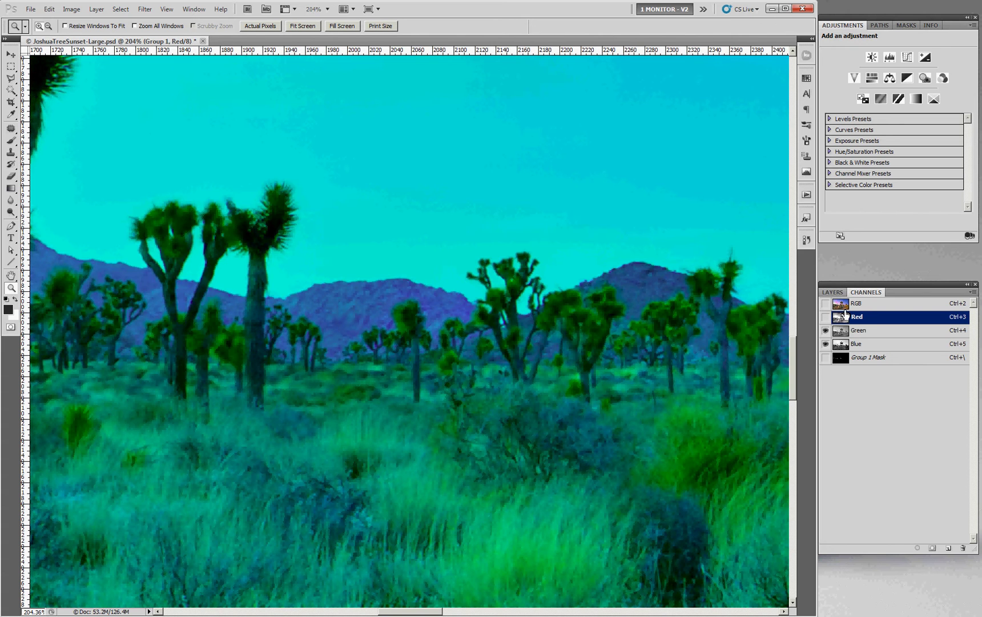
click(844, 303)
click(832, 292)
click(846, 346)
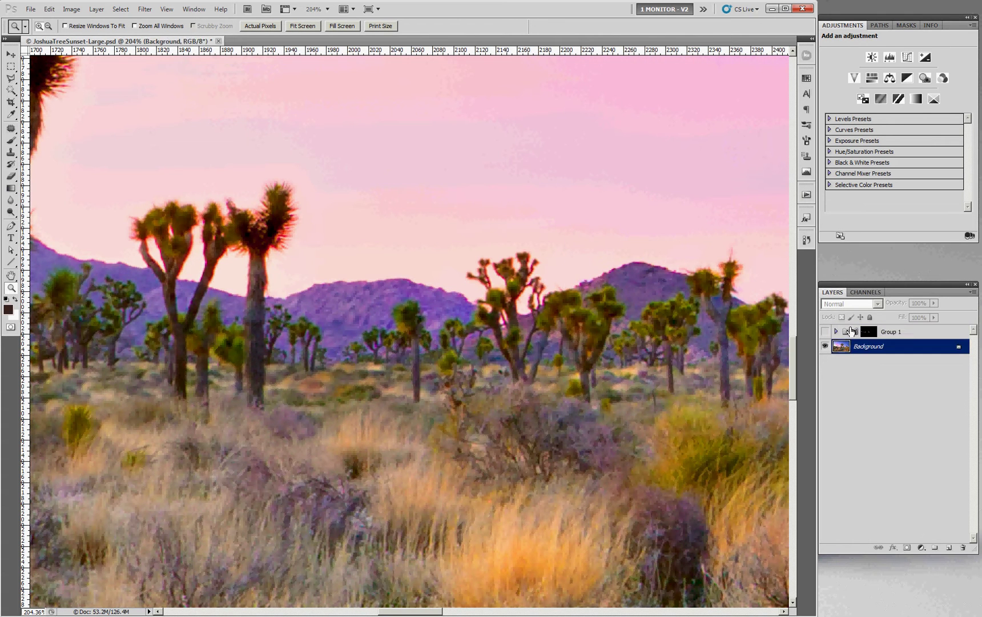
Compare the tree edges in the Background's Red, Green and Blue channels one at a time and return to the composite RGB view.
click(864, 293)
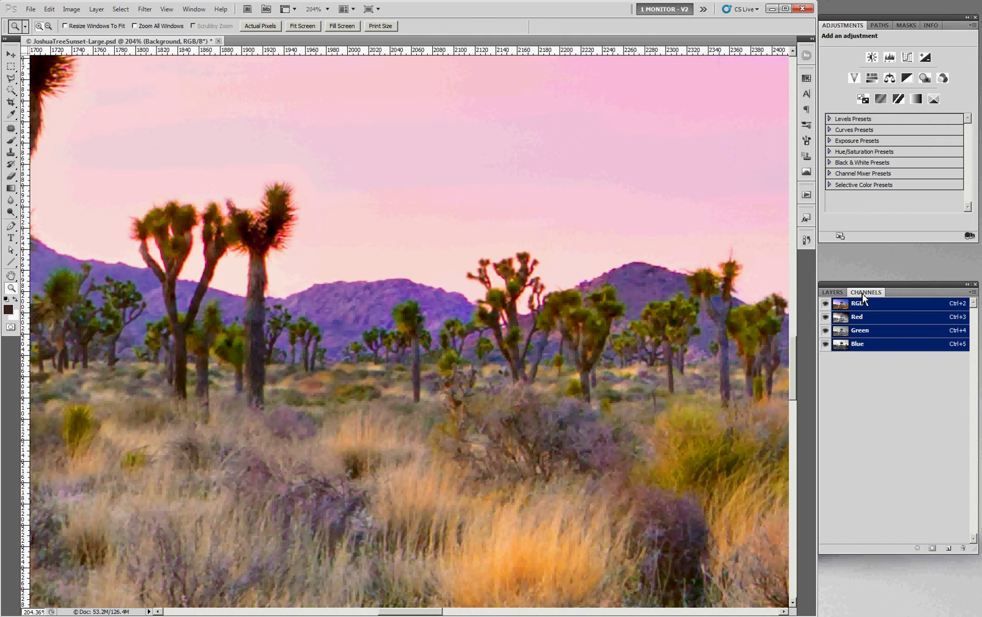
click(842, 318)
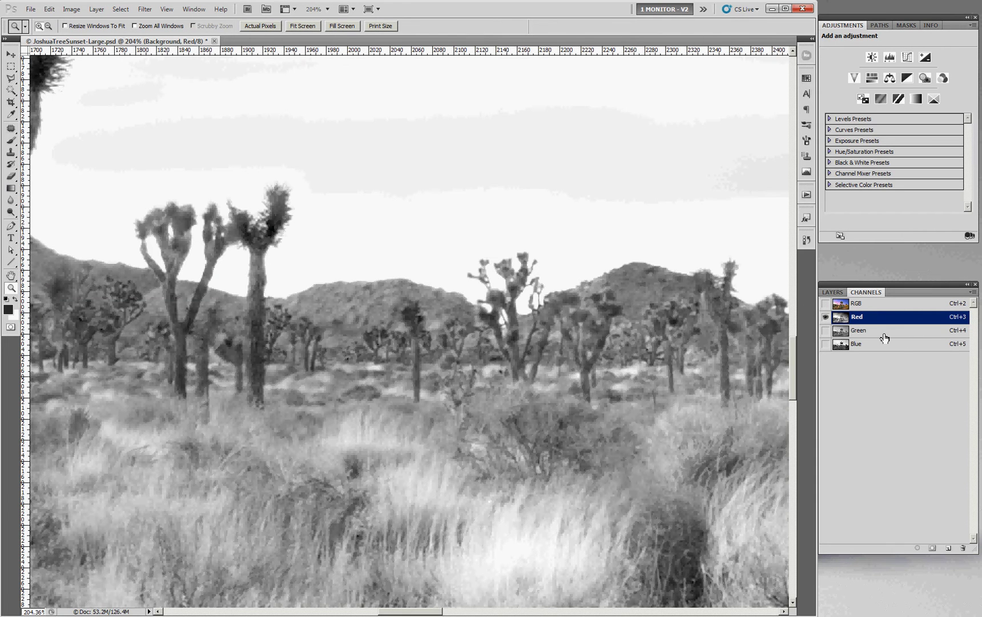
click(847, 331)
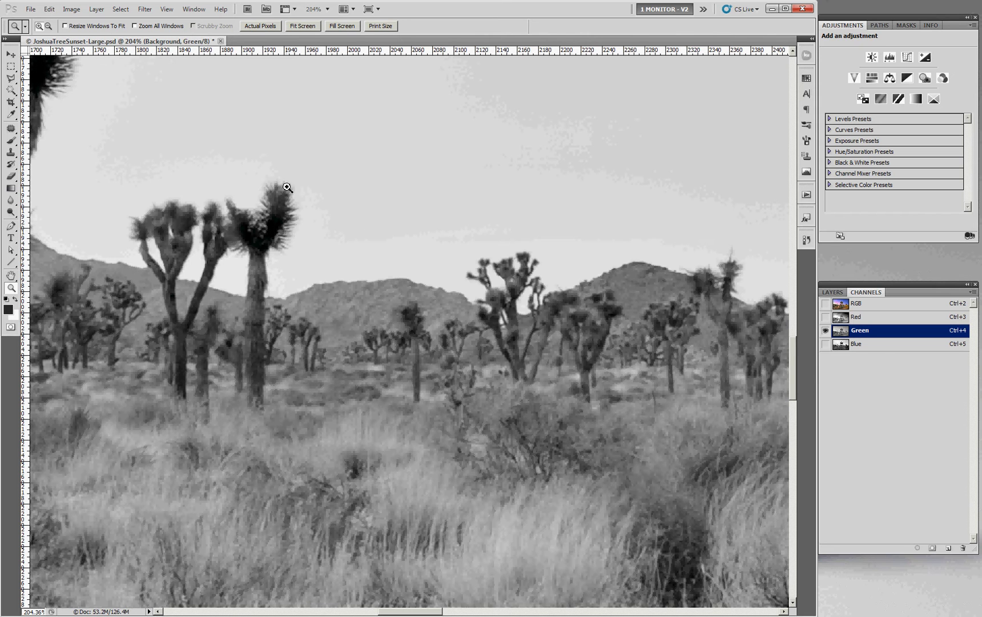
click(841, 345)
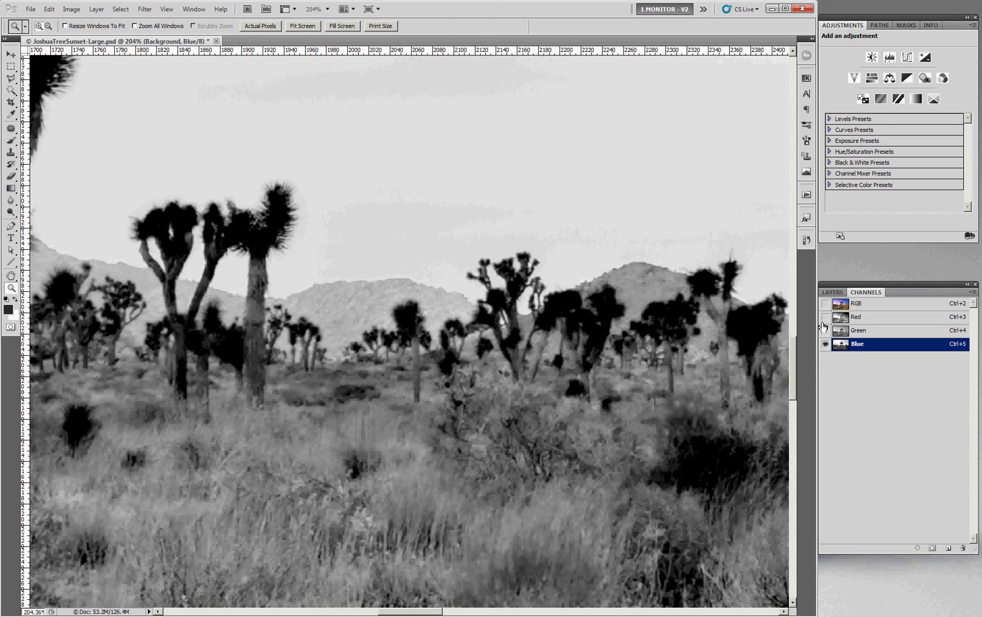
click(846, 319)
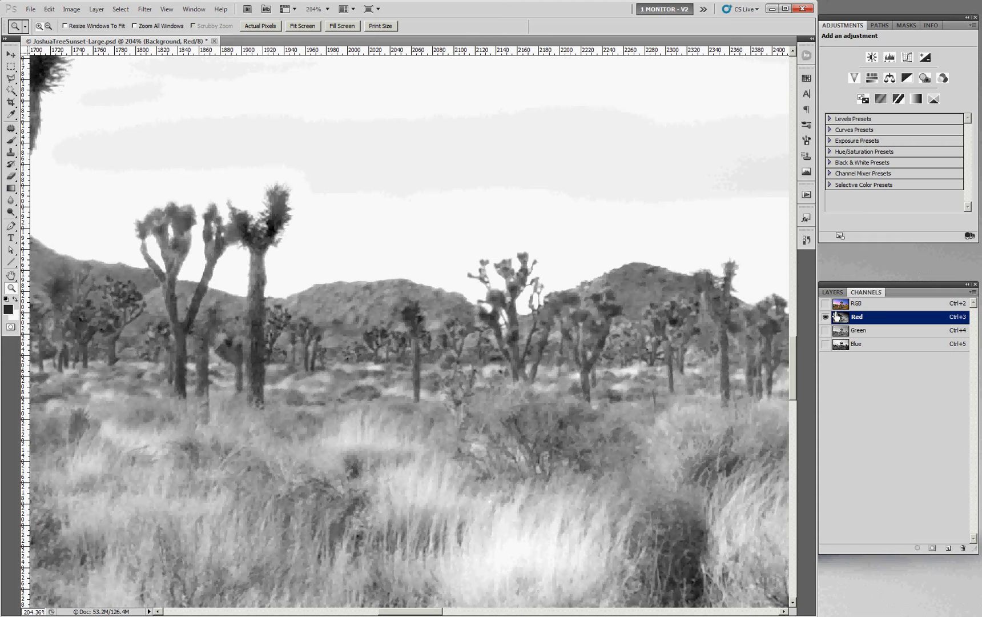
click(835, 292)
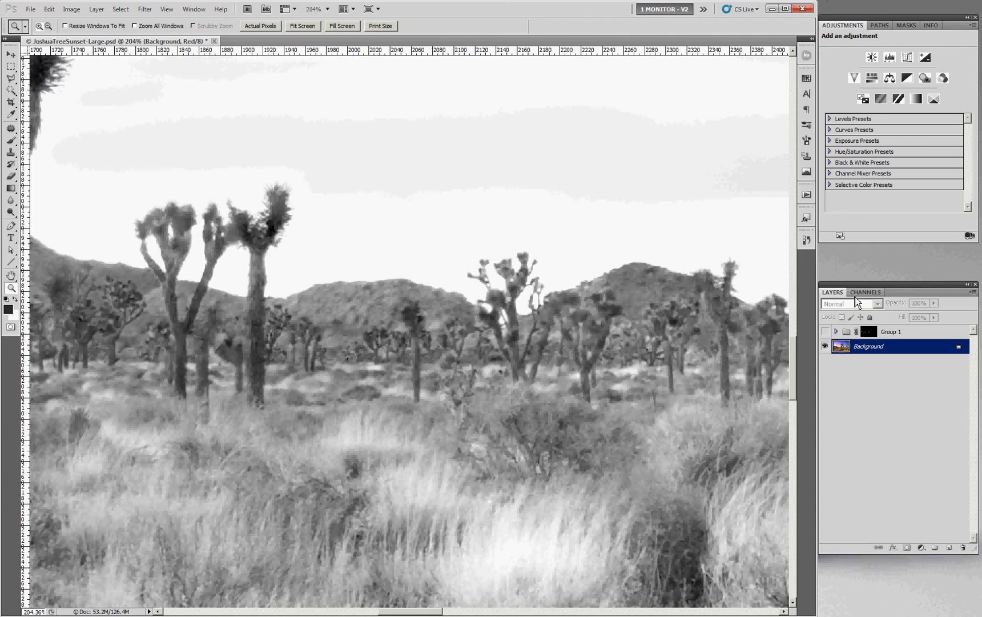
click(866, 292)
click(845, 302)
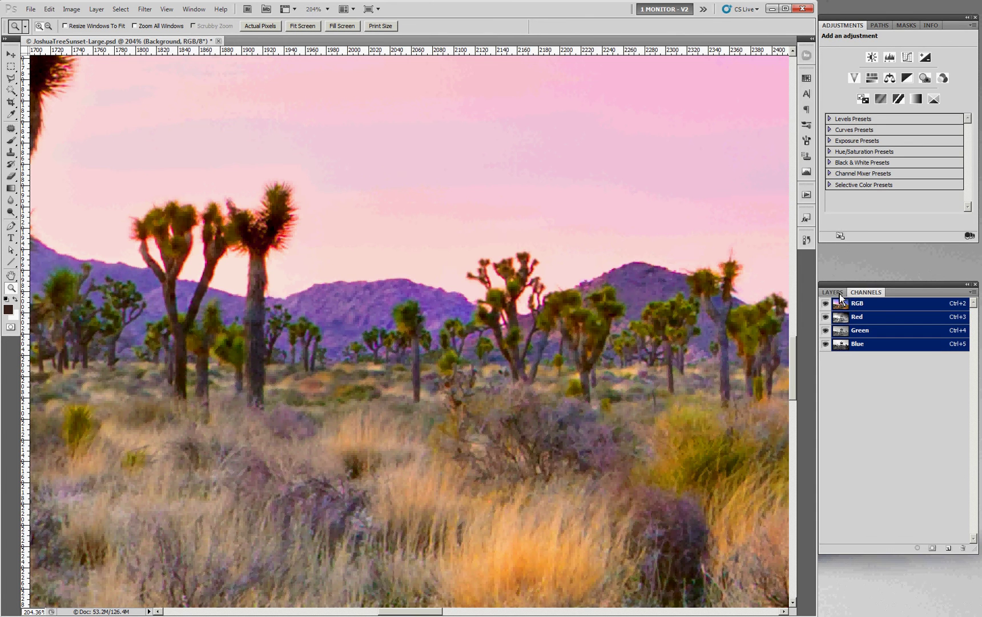
click(833, 293)
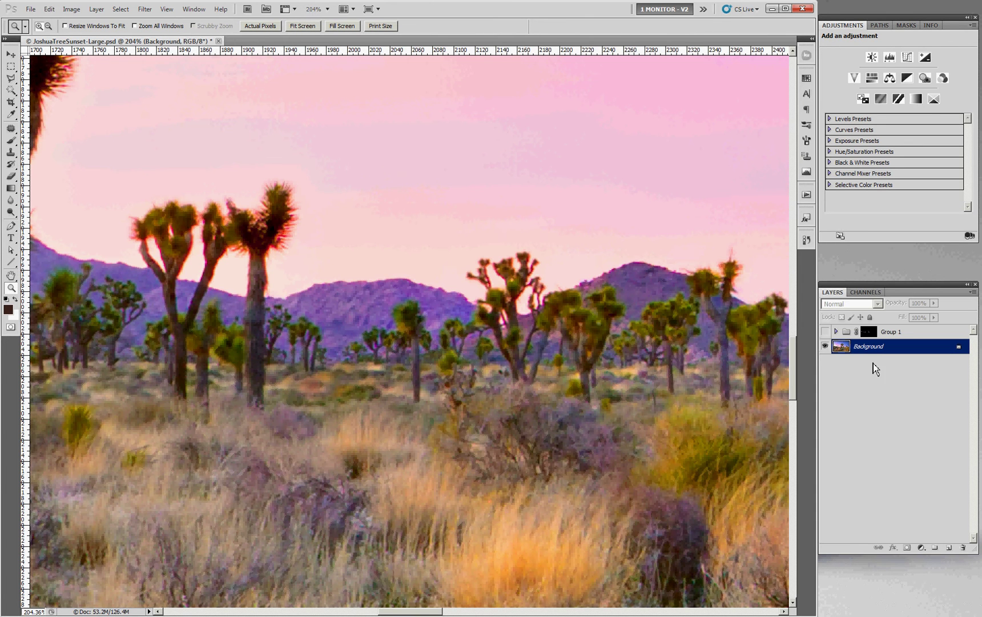
Show and expand Group 1 and display only its Layer 1.
click(826, 332)
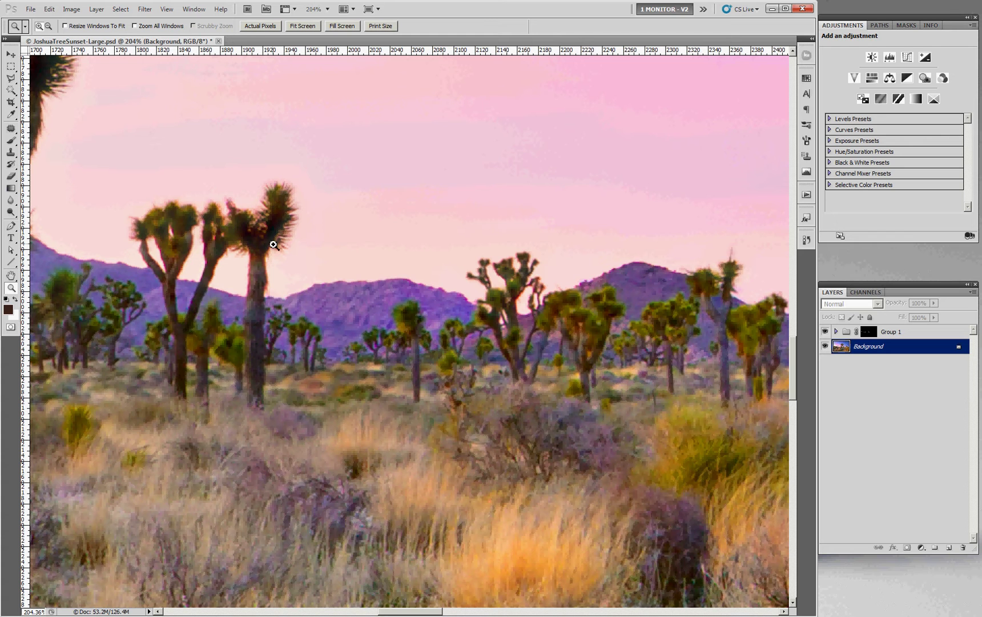
click(836, 332)
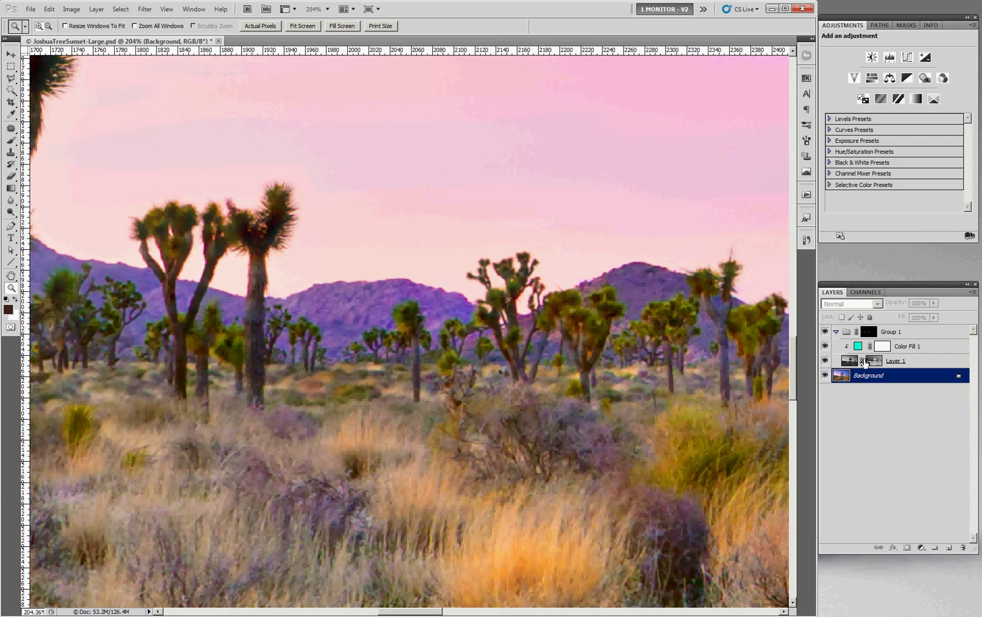
alt+click(825, 360)
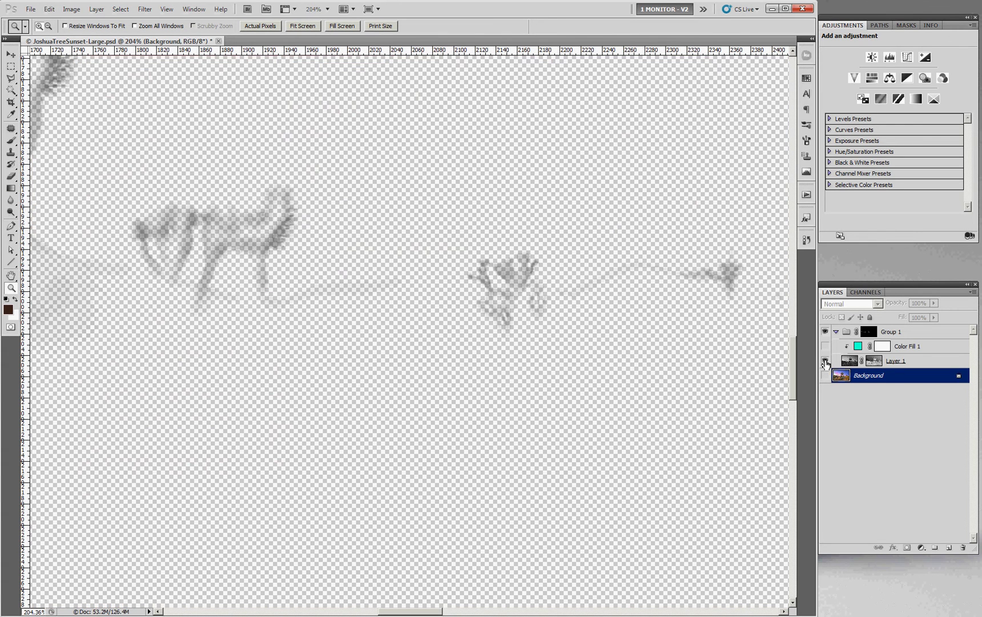
Inspect Layer 1's mask on its own and compare the group's effect with the Group 1 mask disabled and enabled.
alt+click(874, 361)
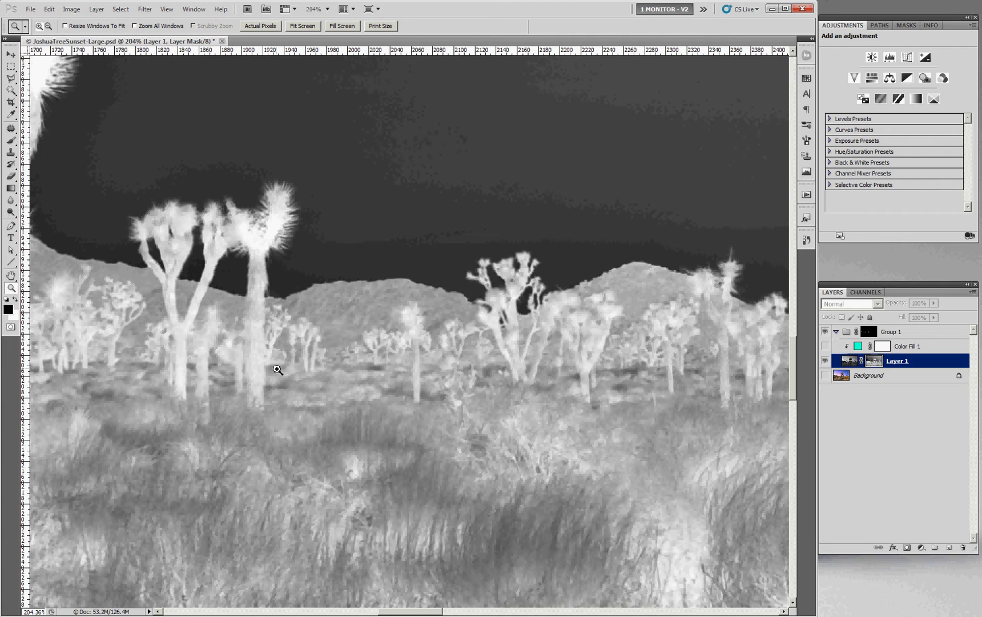
shift+click(875, 361)
click(825, 361)
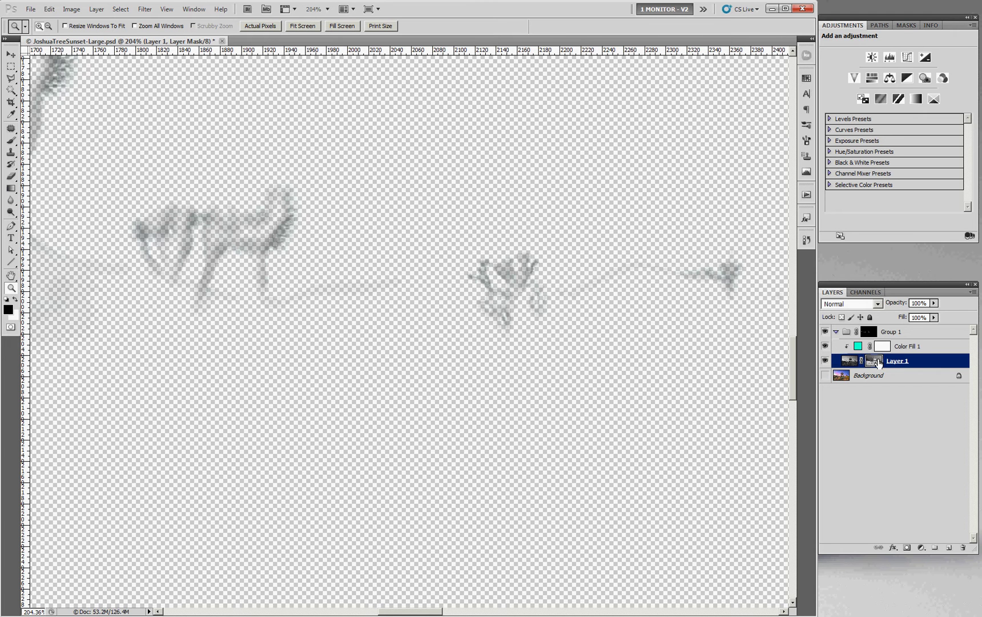
shift+click(869, 332)
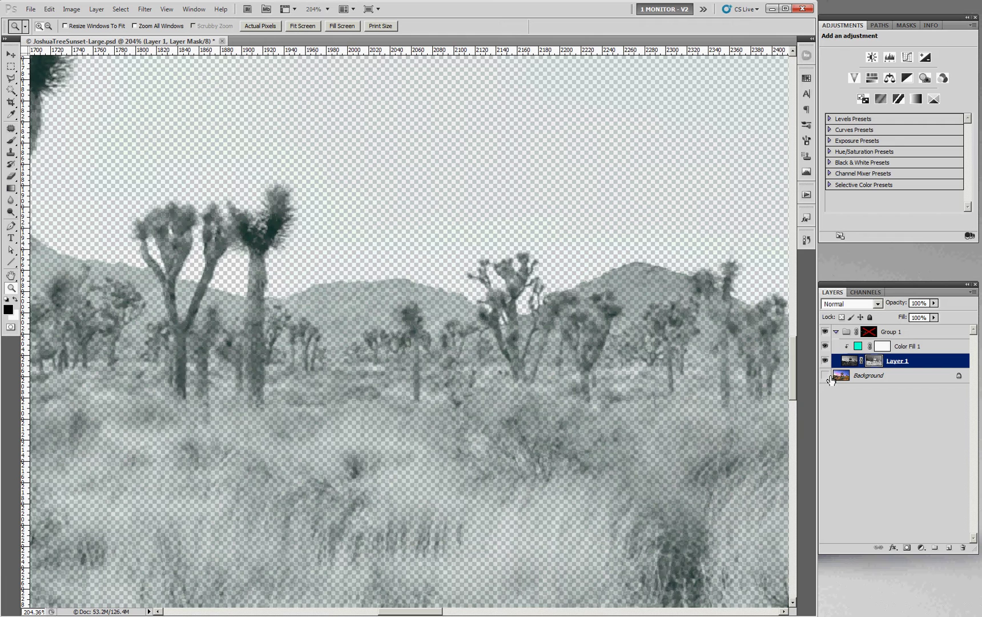
shift+click(868, 332)
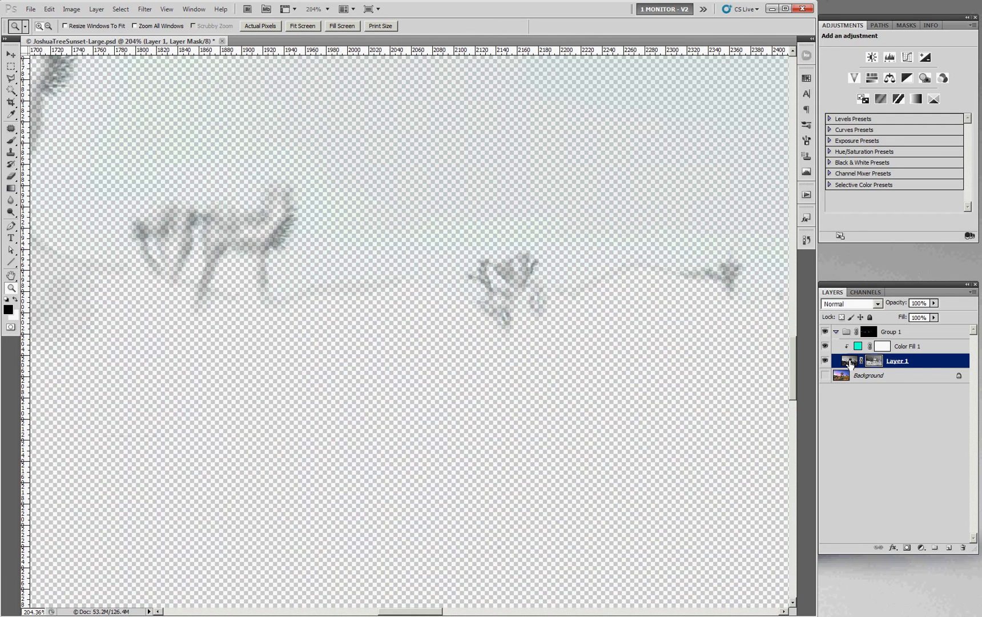
Make the Background layer active and visible again, and collapse and hide Group 1.
click(842, 375)
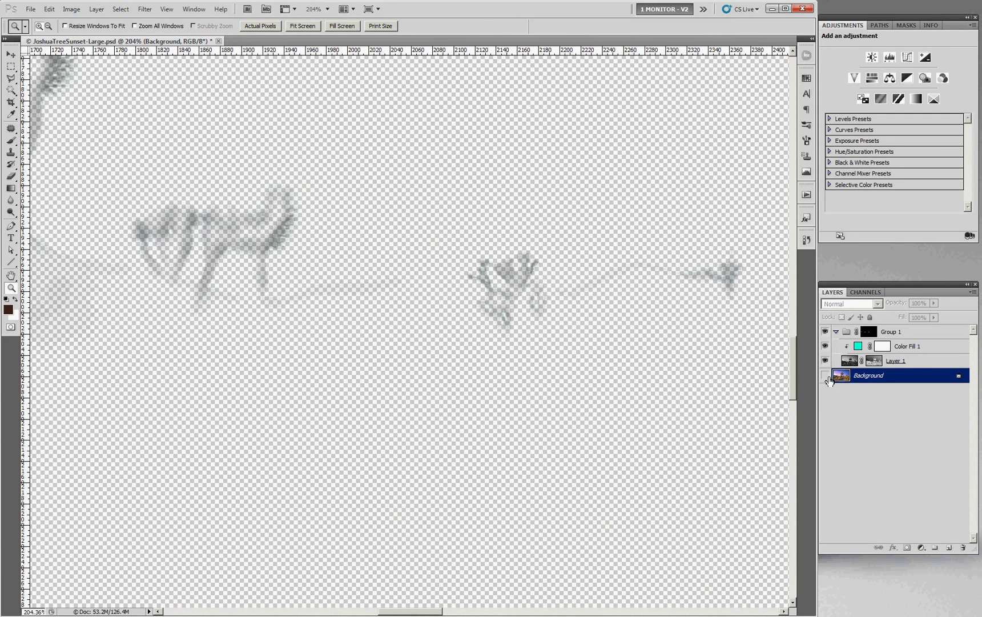
click(826, 376)
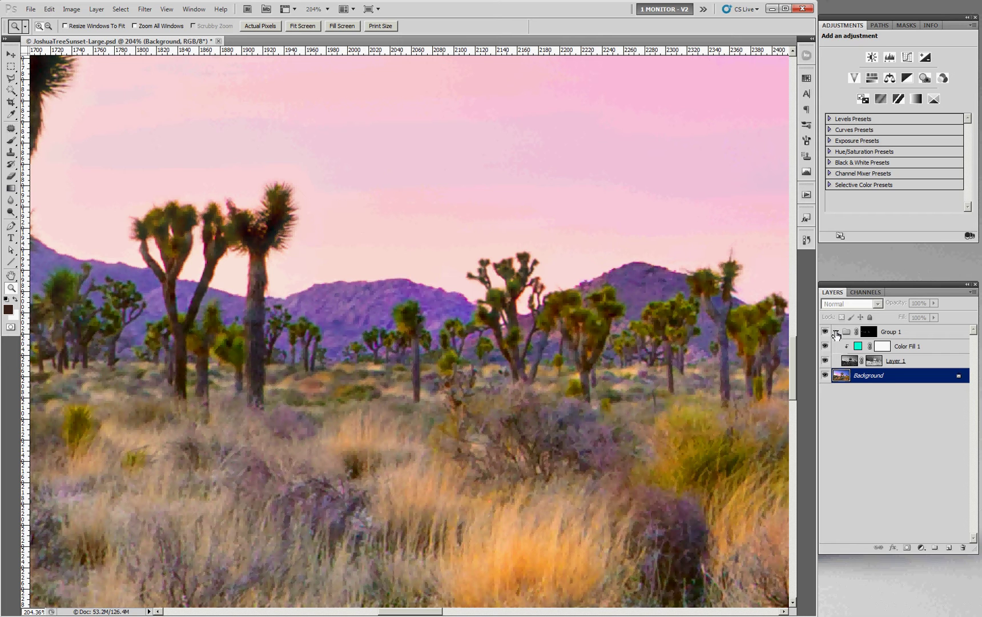
click(836, 332)
click(825, 332)
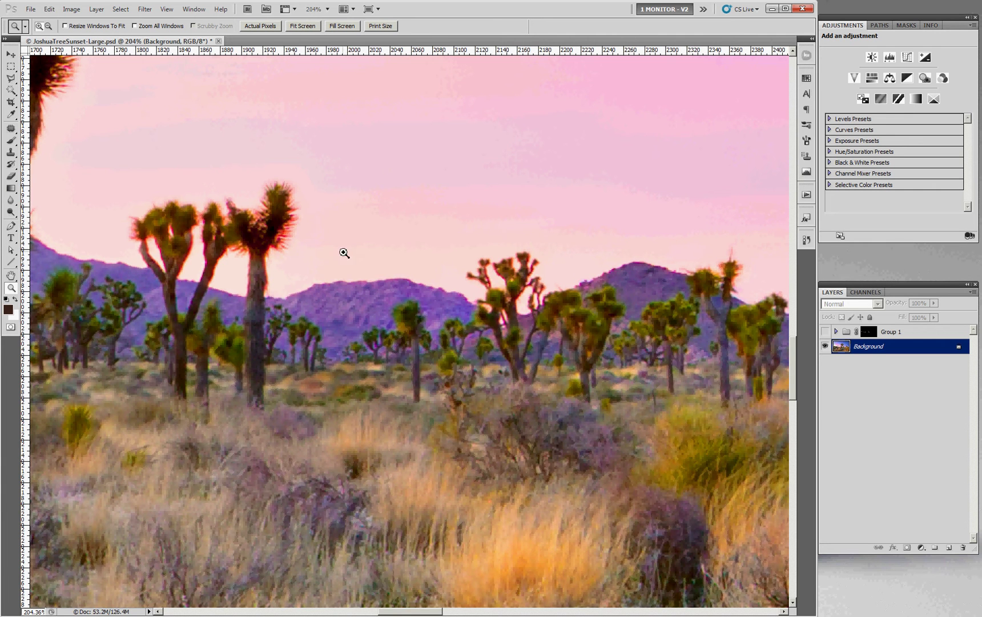
Add a new empty layer directly above the Background layer.
click(263, 240)
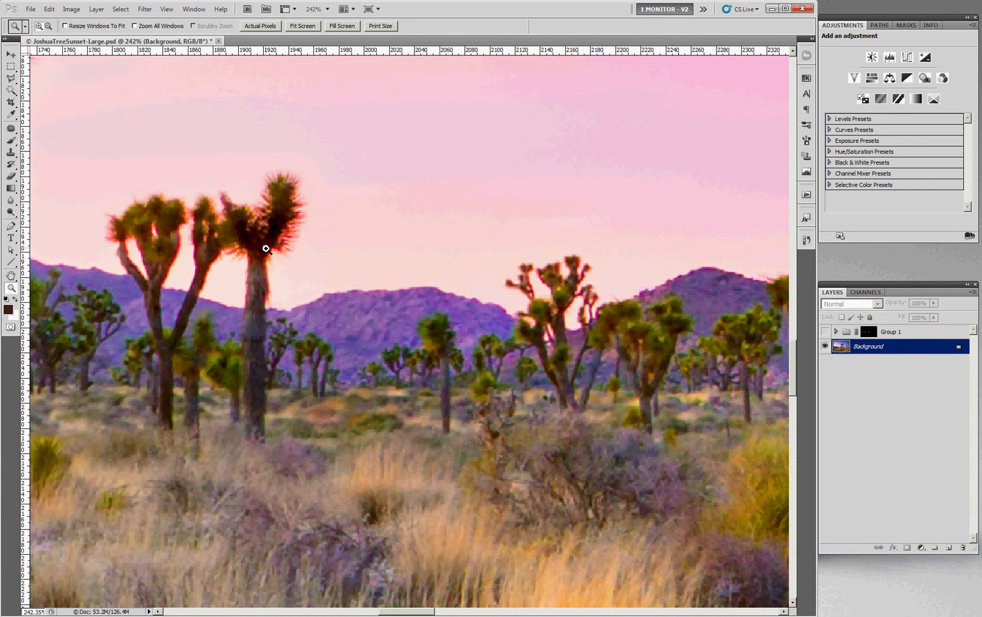
click(266, 248)
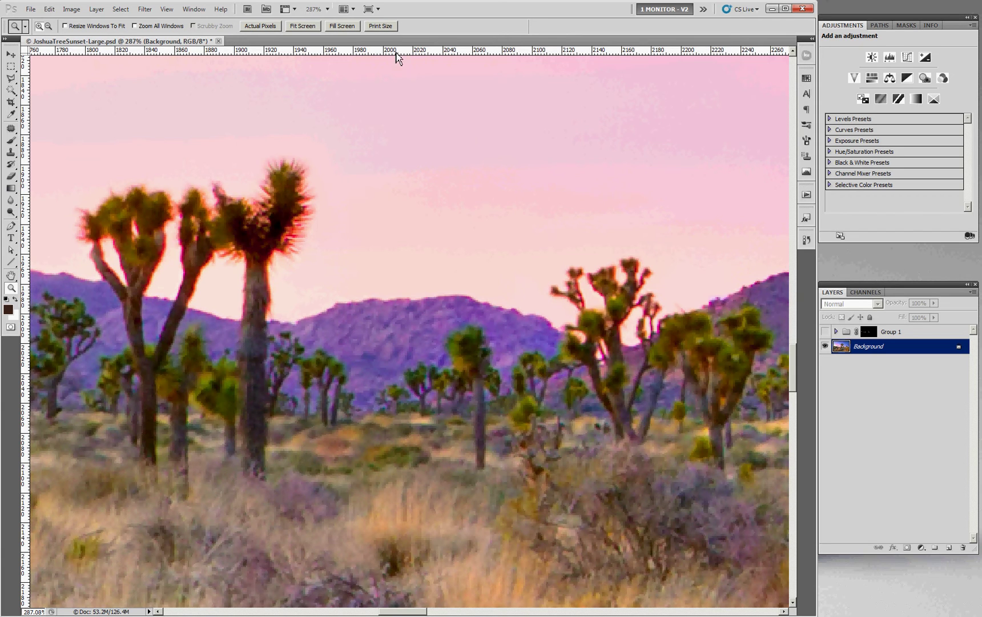
click(949, 550)
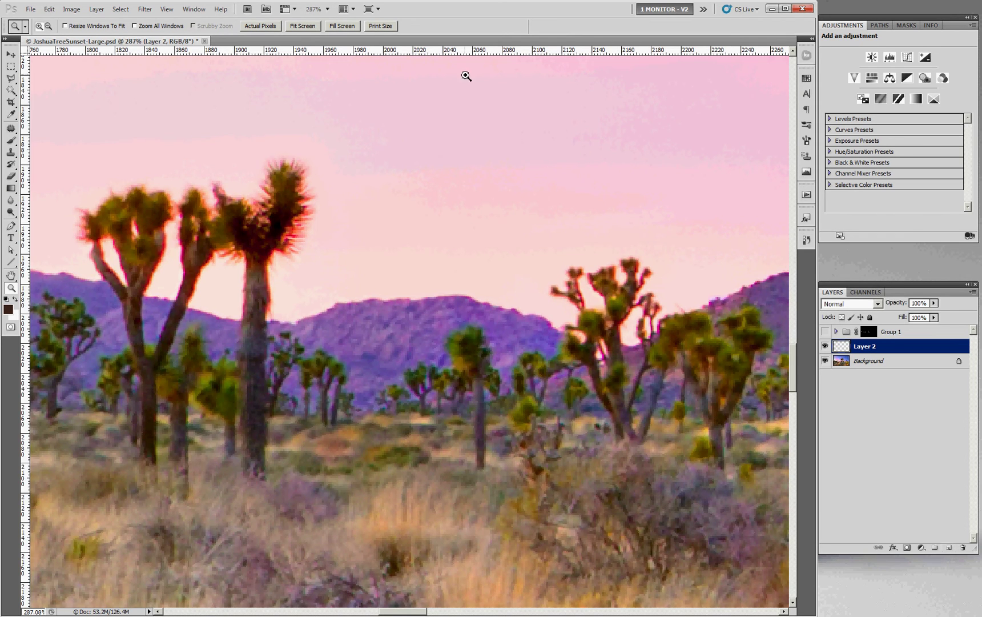
Fill Layer 2 using Apply Image with the Background layer's Green channel, Multiply blending and 100% opacity.
click(71, 9)
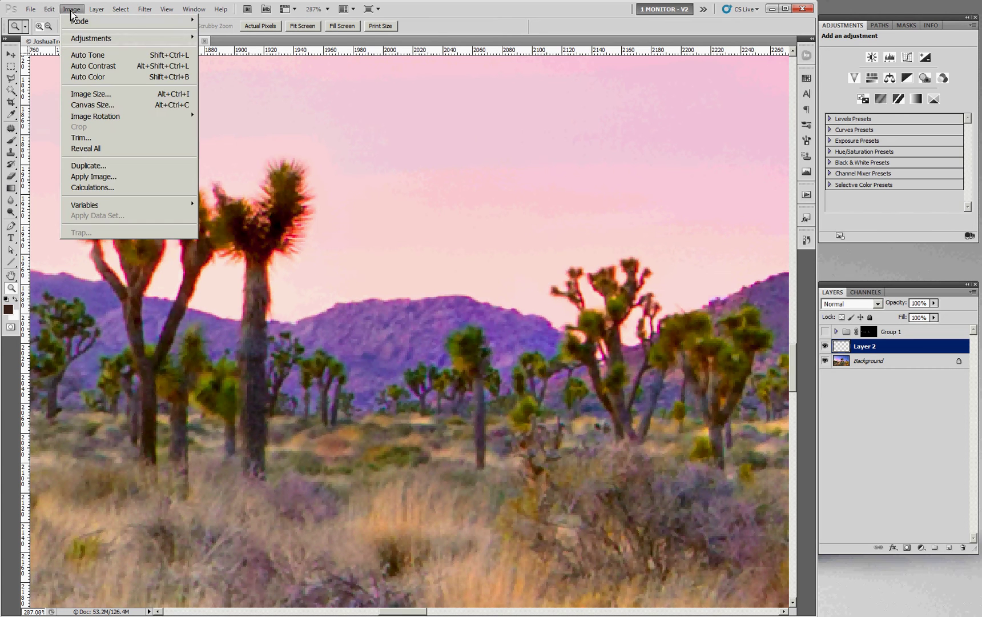
click(97, 176)
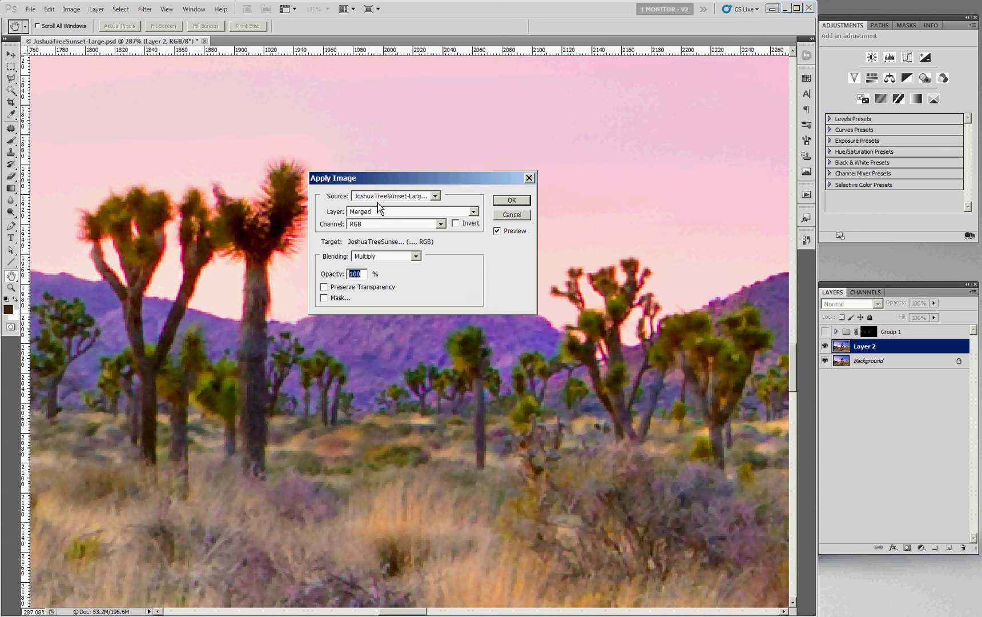
click(472, 212)
click(418, 286)
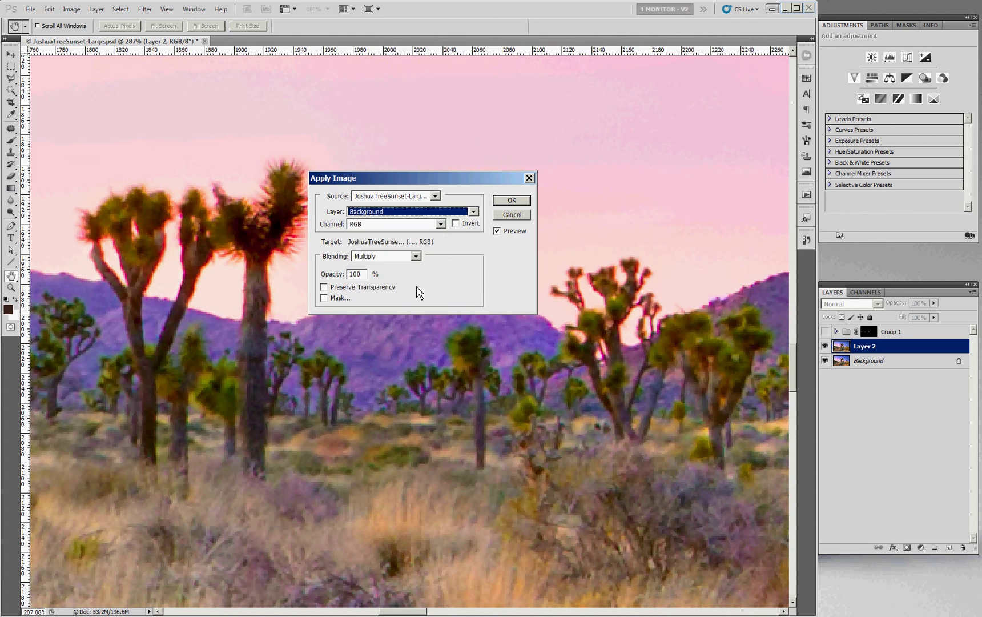
click(442, 223)
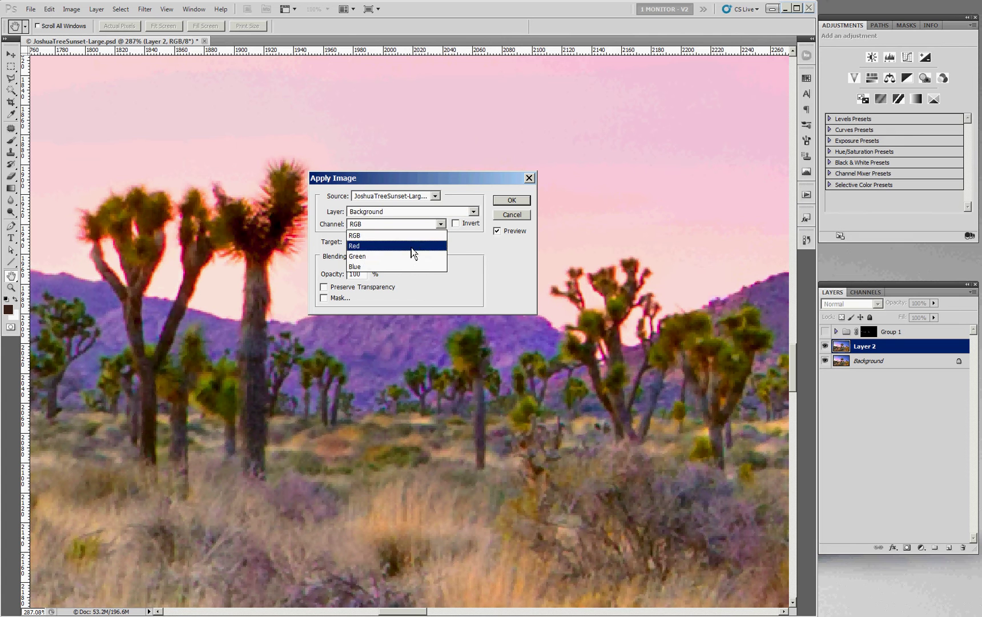
click(410, 257)
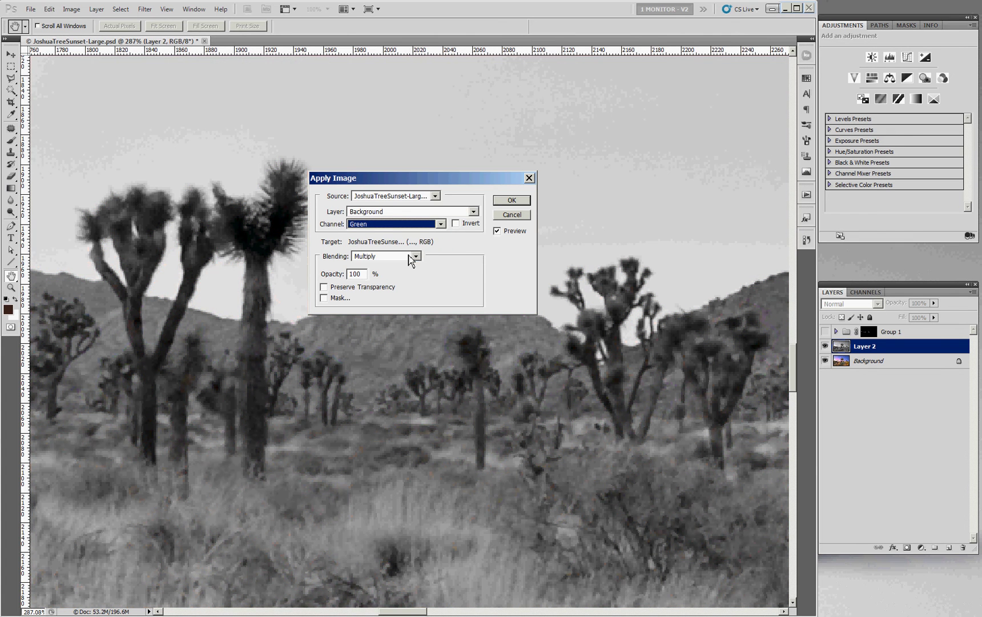
drag(371, 180, 428, 165)
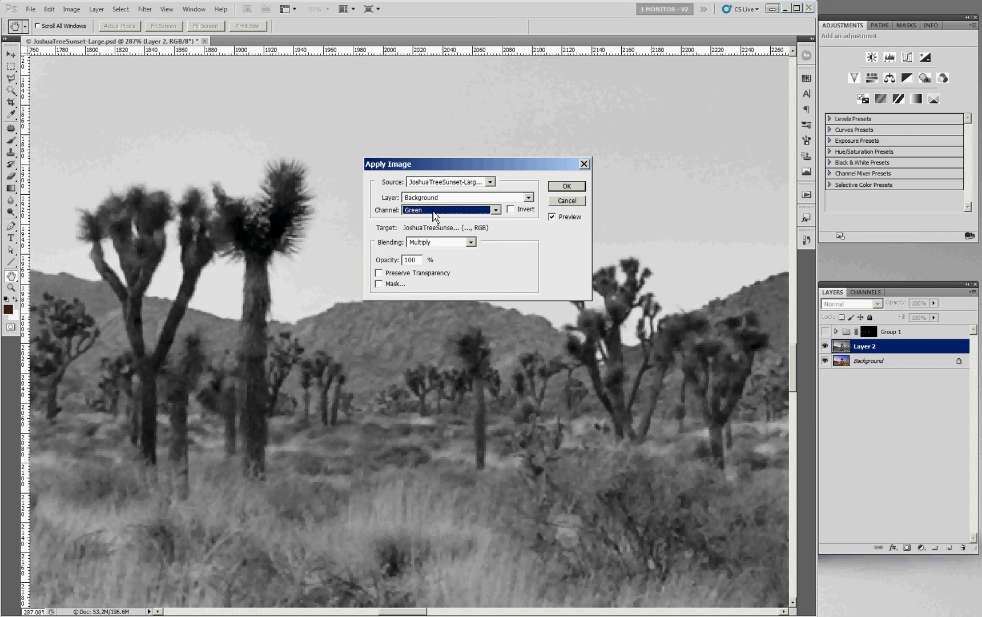
click(566, 186)
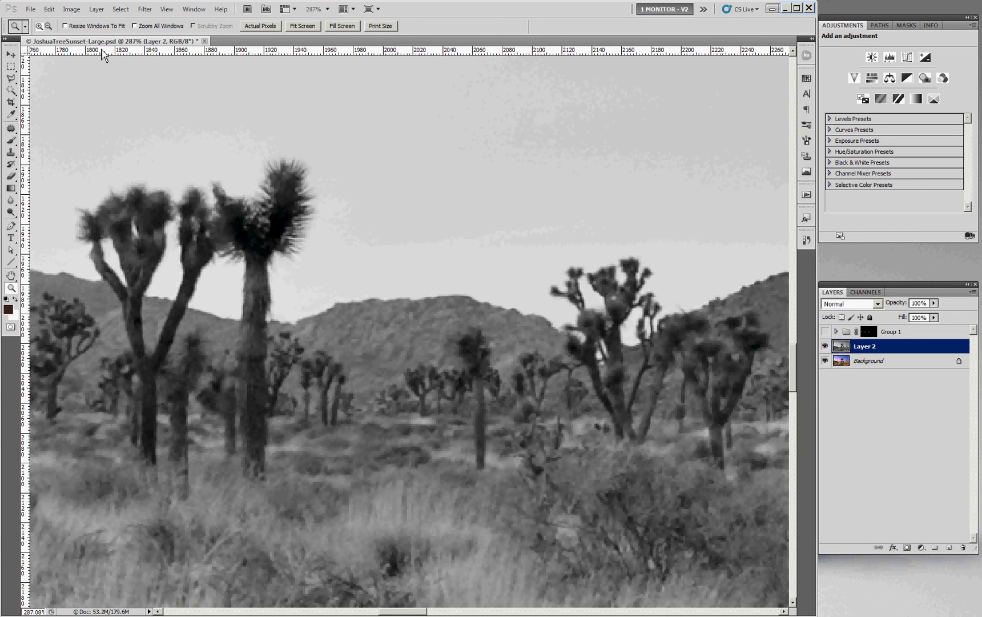
Blend the Background layer's Blue channel into Layer 2 using Apply Image with Multiply at 30% opacity.
click(73, 12)
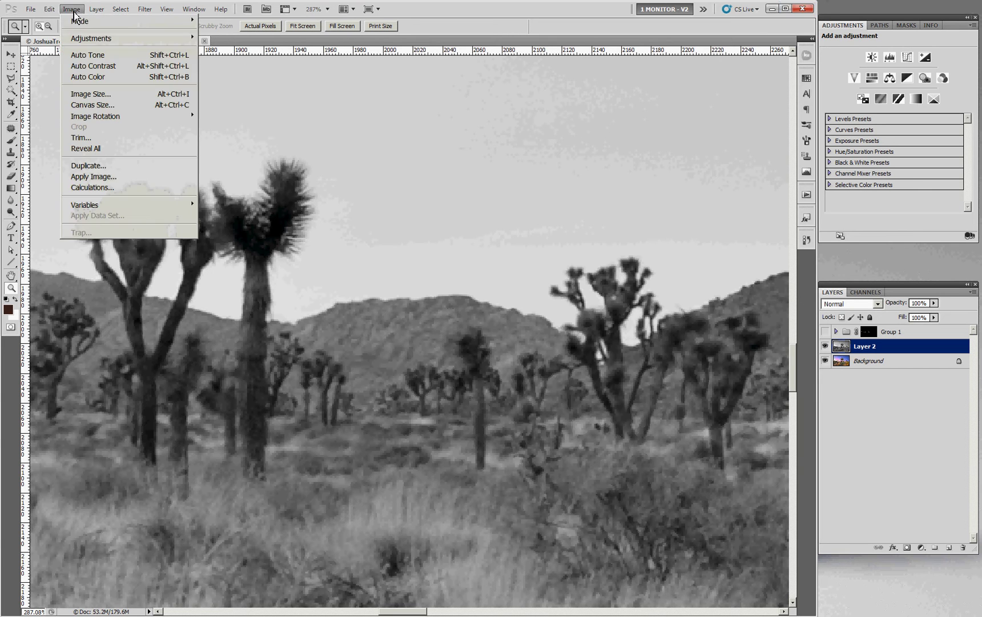
click(121, 178)
click(495, 210)
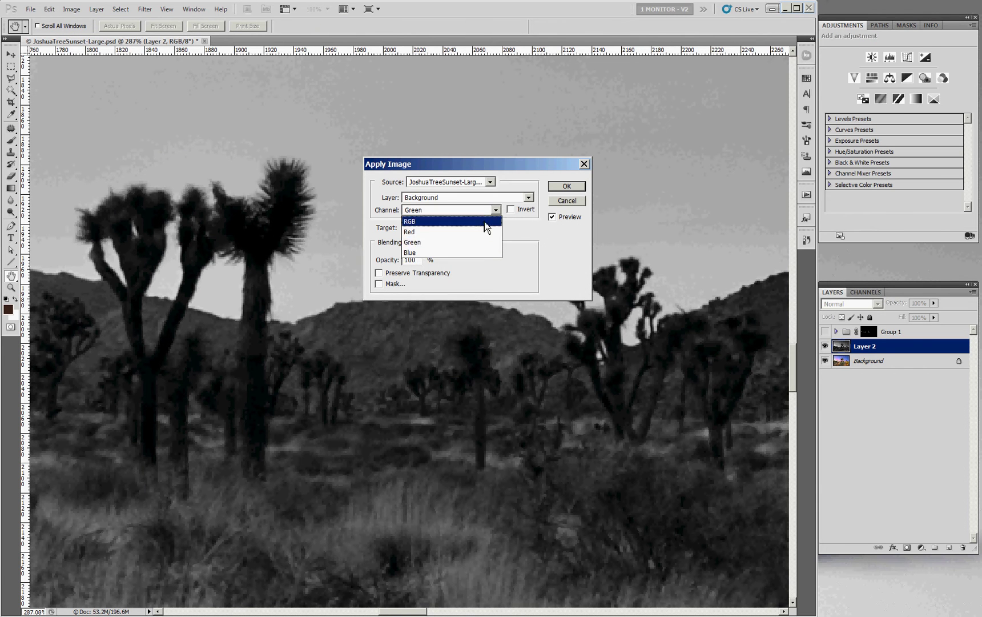
click(474, 252)
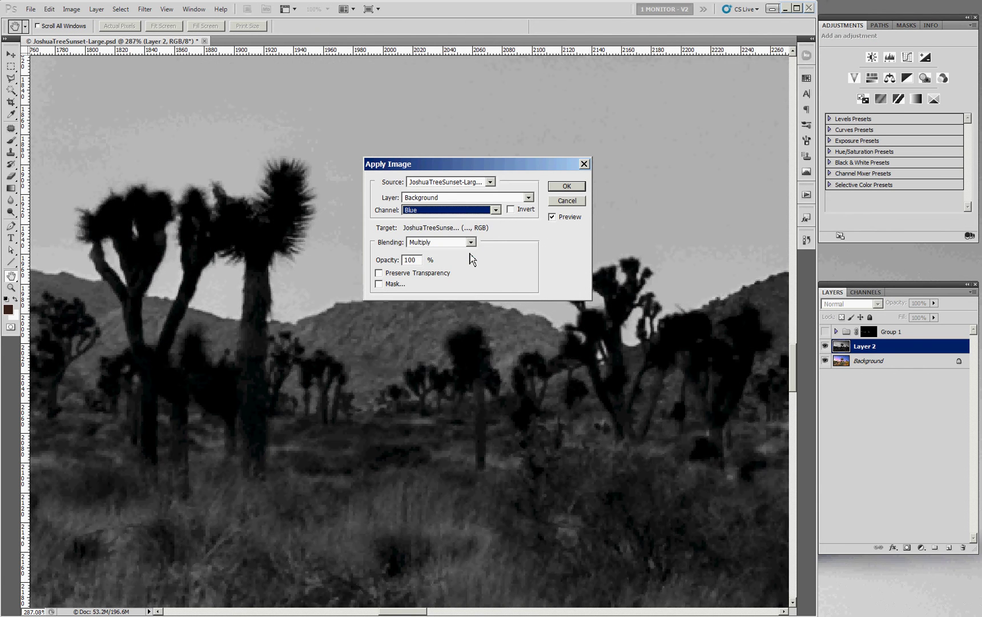
drag(394, 264, 351, 264)
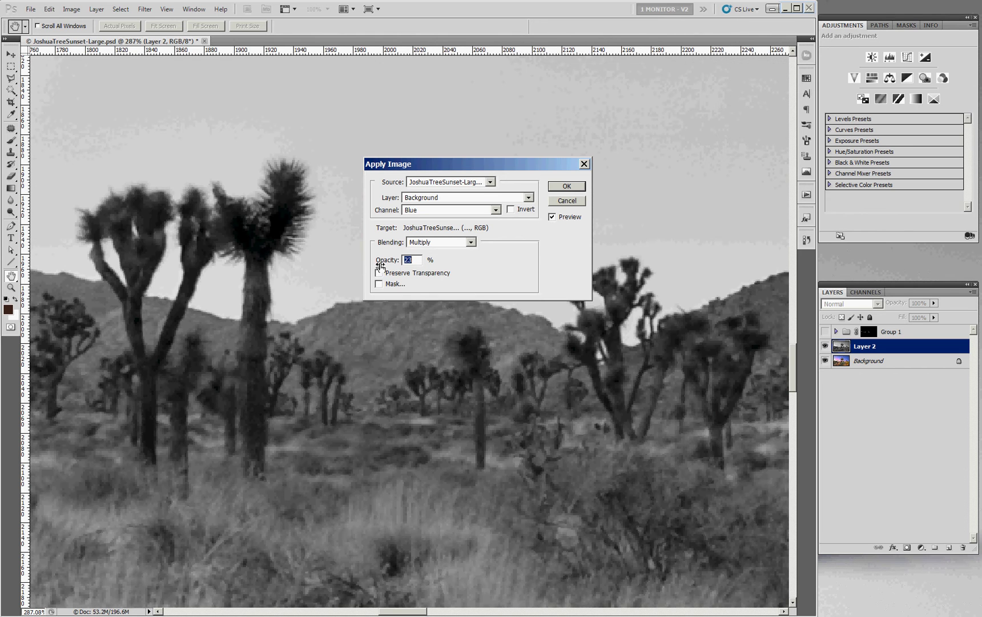
text(2422)
mouse_move(384, 267)
mouse_down()
mouse_move(429, 258)
mouse_move(420, 251)
mouse_move(390, 263)
mouse_up()
text(30)
click(556, 188)
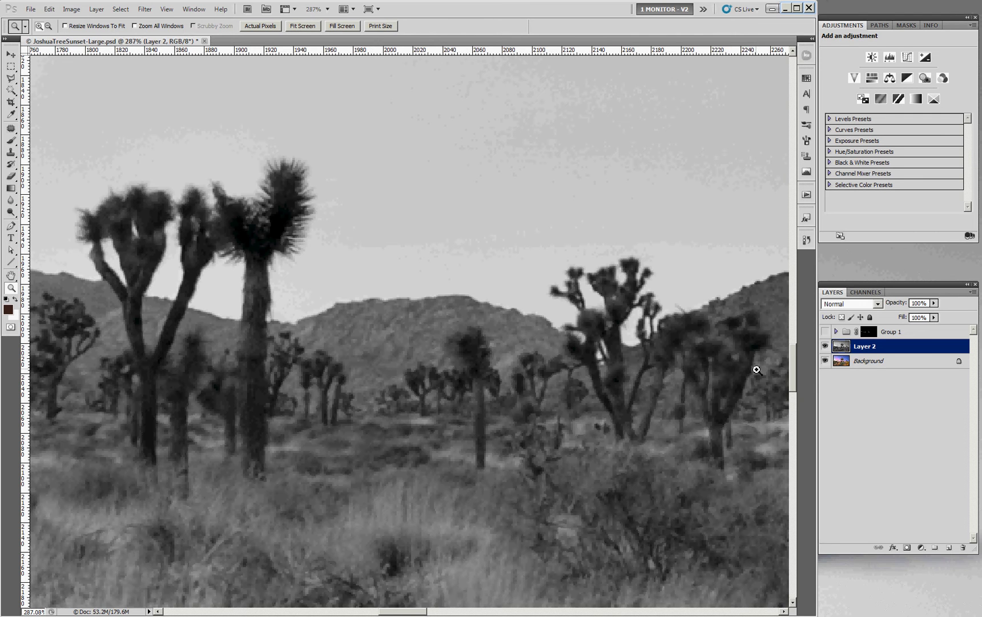
Add a mask to Layer 2 and apply the inverted Green channel of the Background layer to it with Multiply at 100%.
click(908, 548)
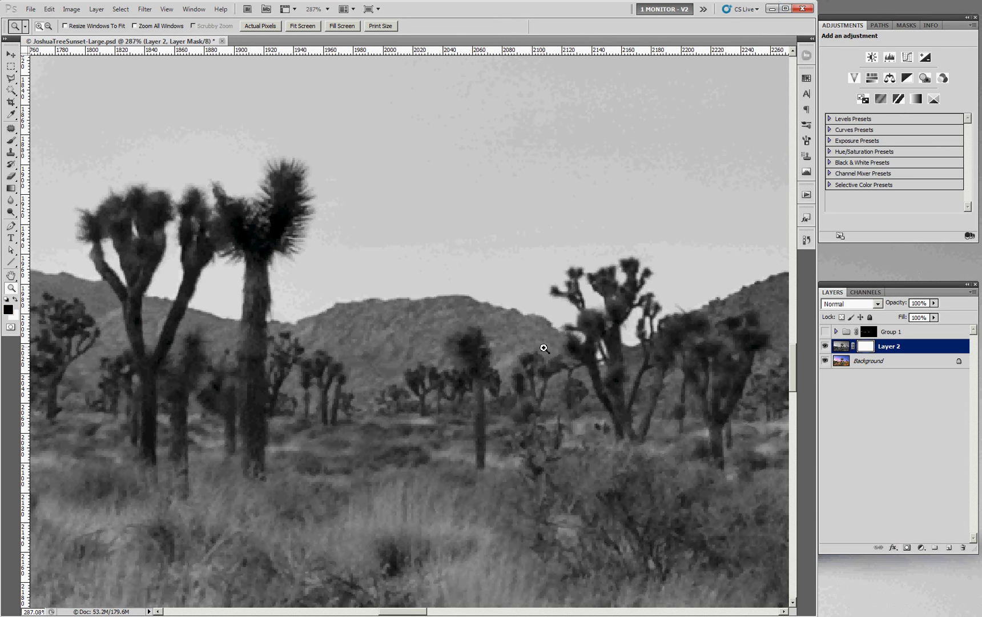
click(77, 12)
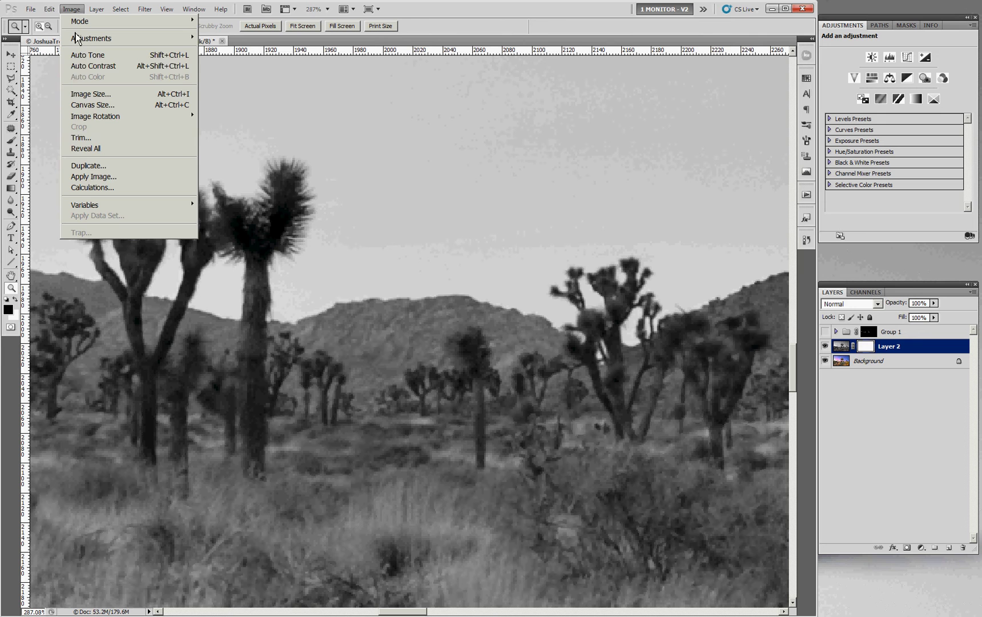
click(97, 177)
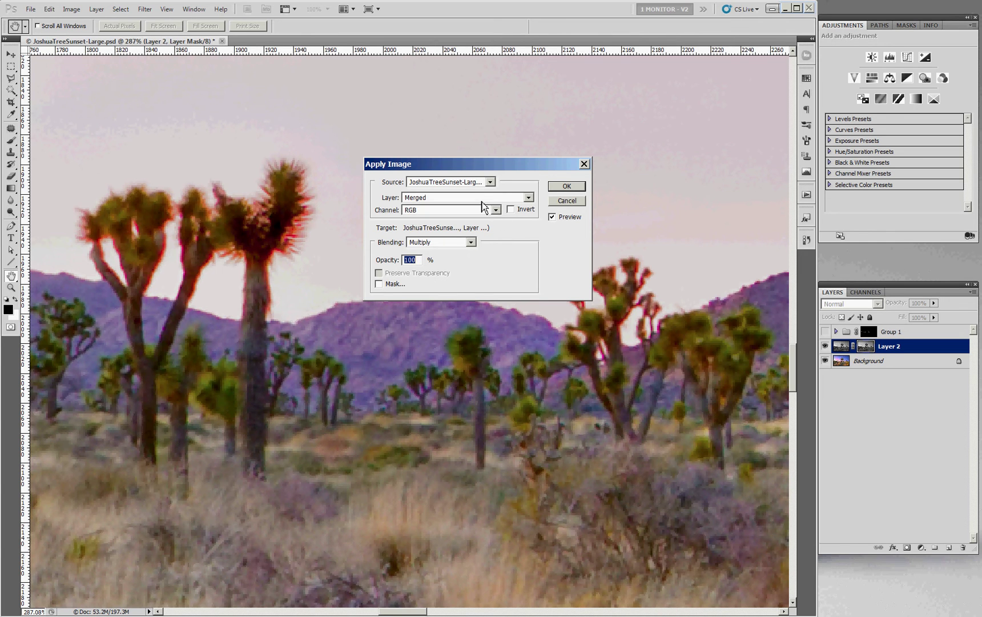
click(528, 197)
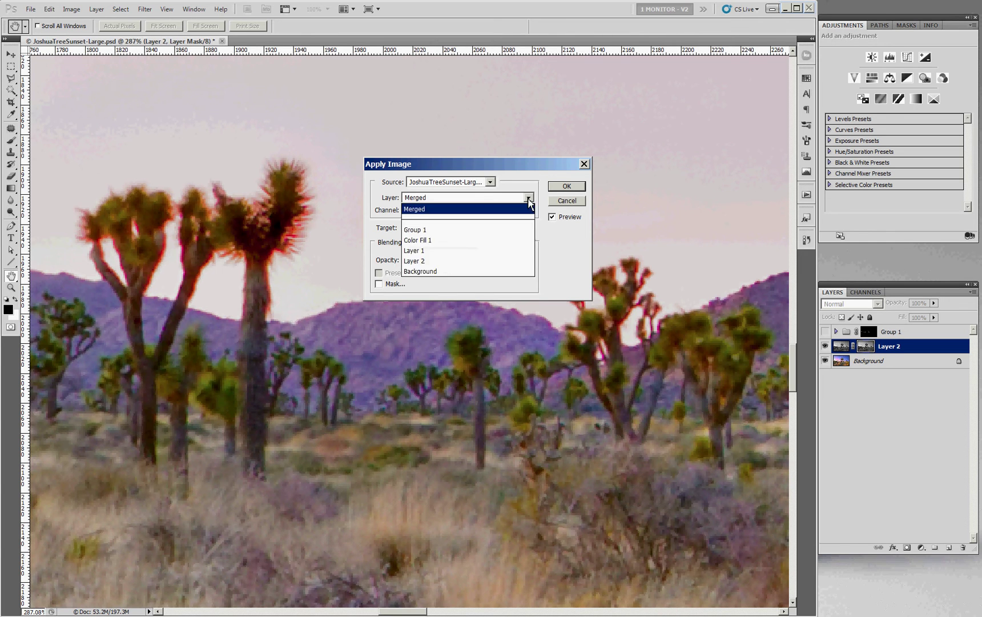
click(498, 272)
click(495, 211)
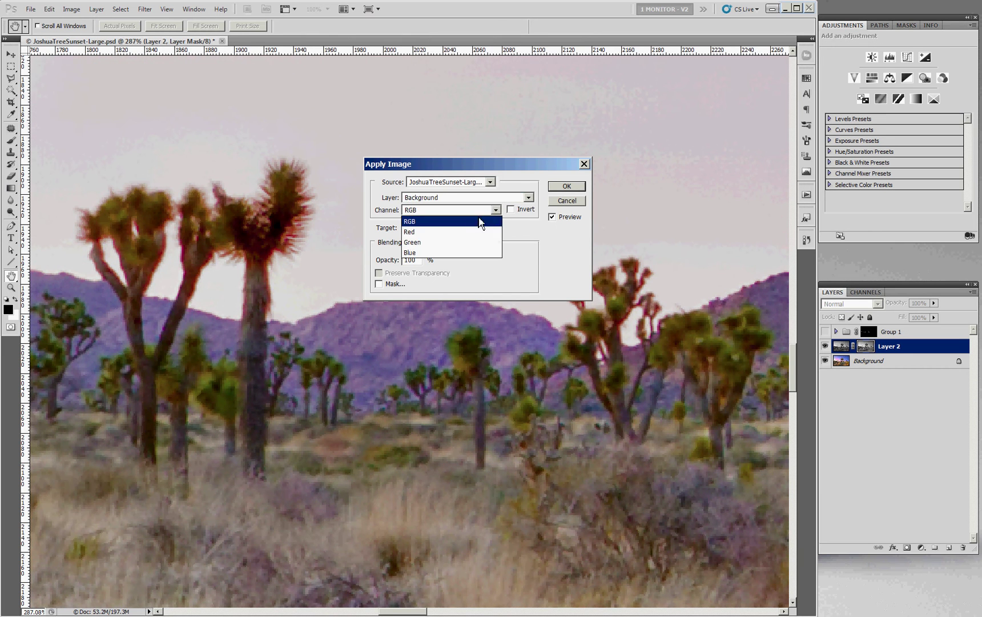
click(461, 243)
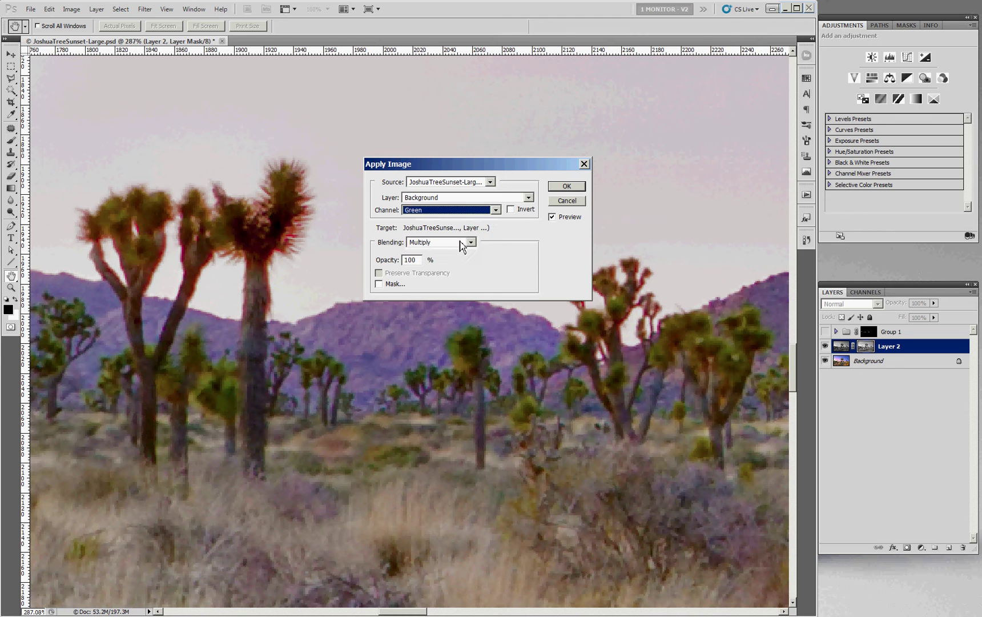
click(513, 212)
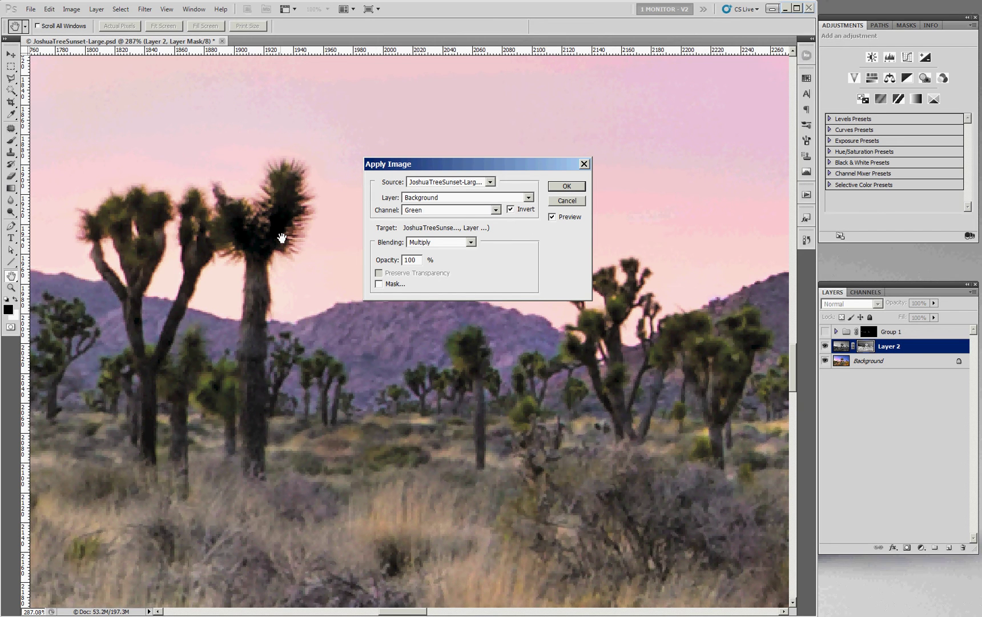
click(563, 187)
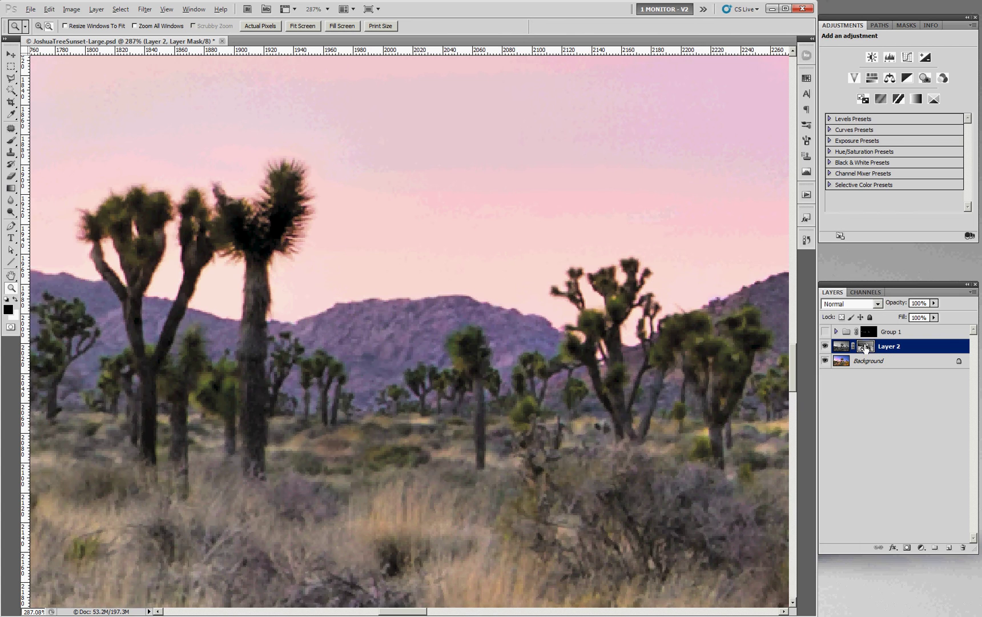
Display Layer 2's mask alone and raise its contrast with Curves, setting the black input to 33 and the white input to 241.
alt+click(866, 348)
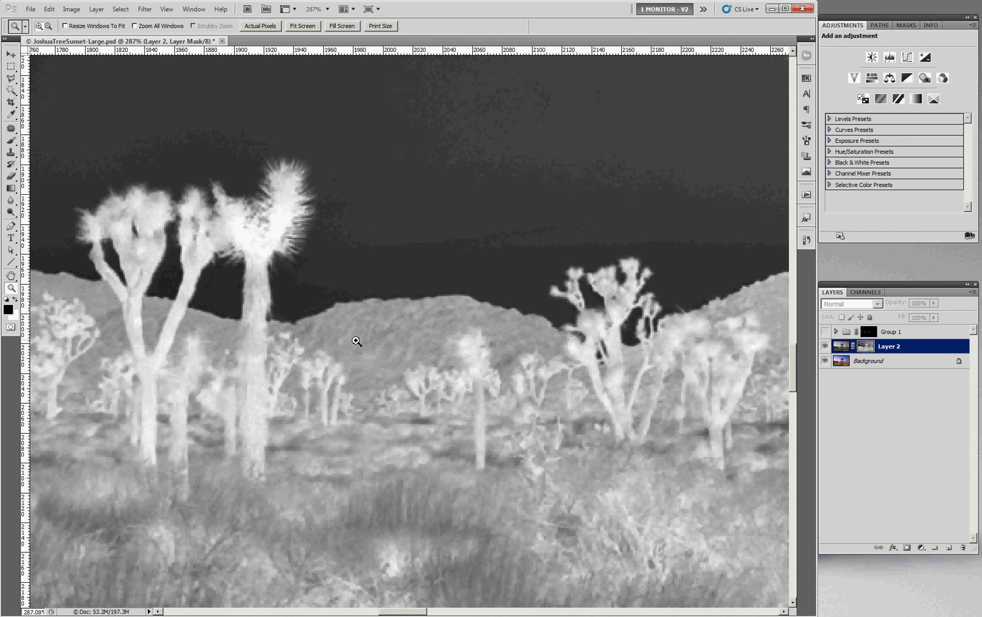
click(70, 10)
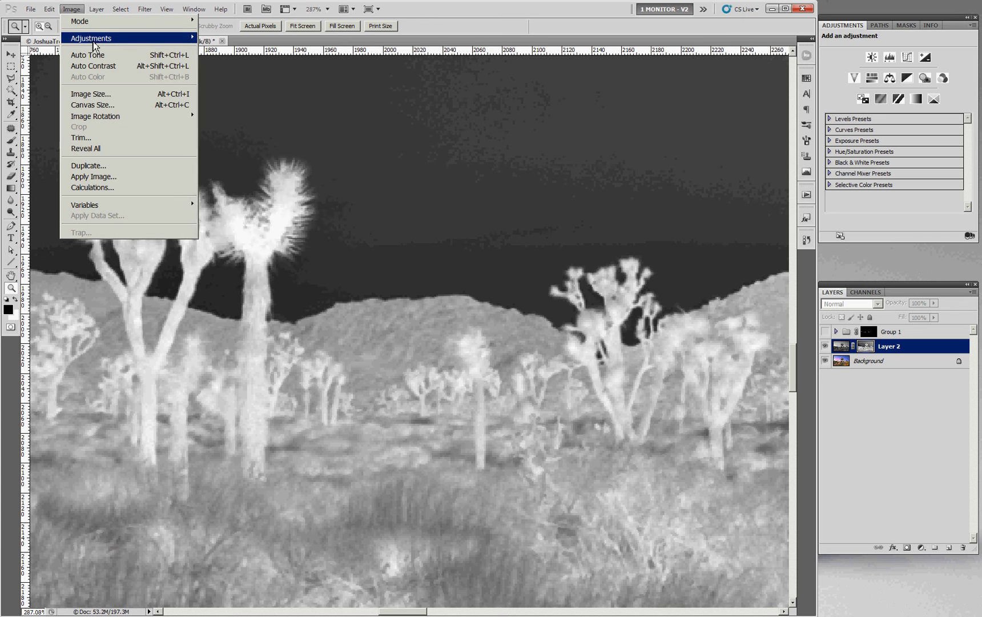
mouse_move(99, 39)
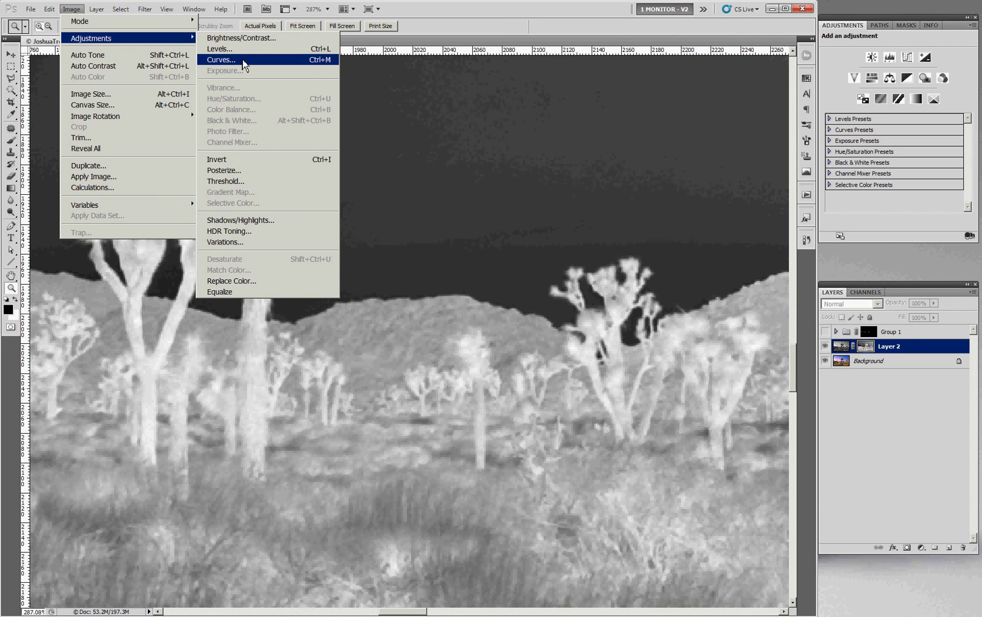
click(240, 61)
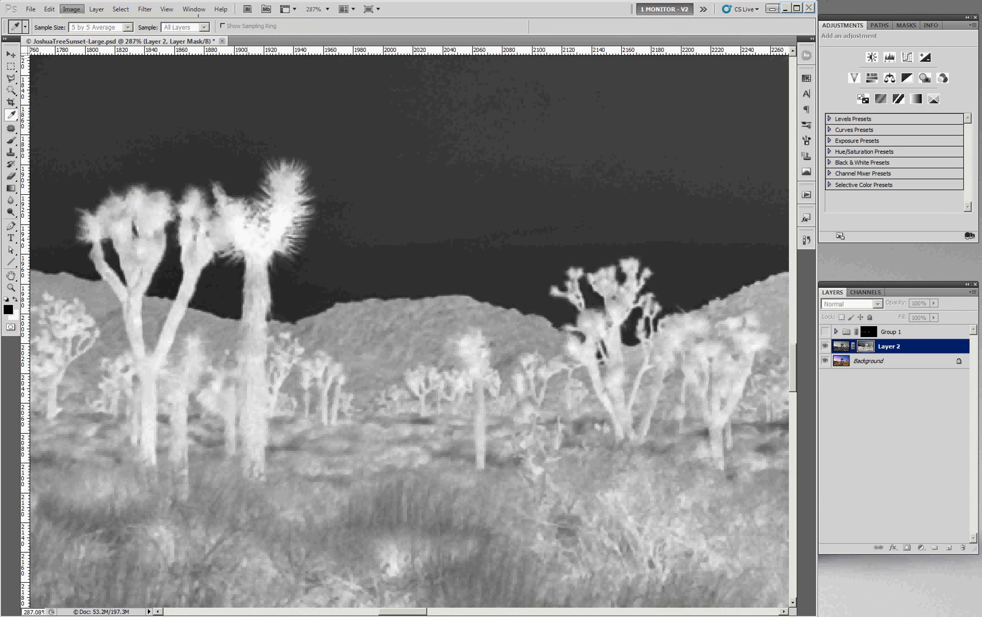
drag(287, 297, 592, 298)
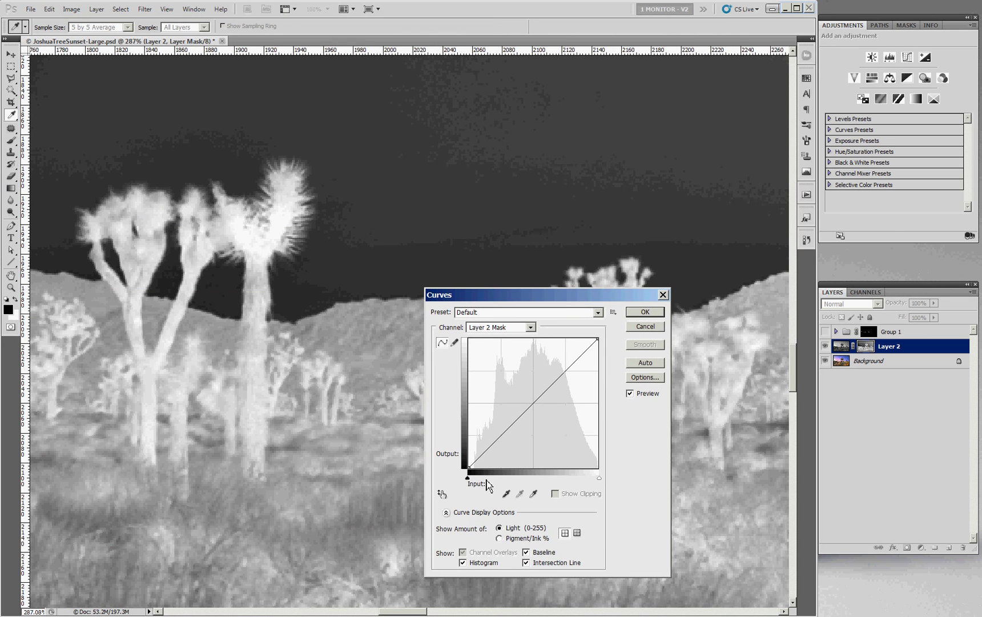
drag(469, 479, 492, 482)
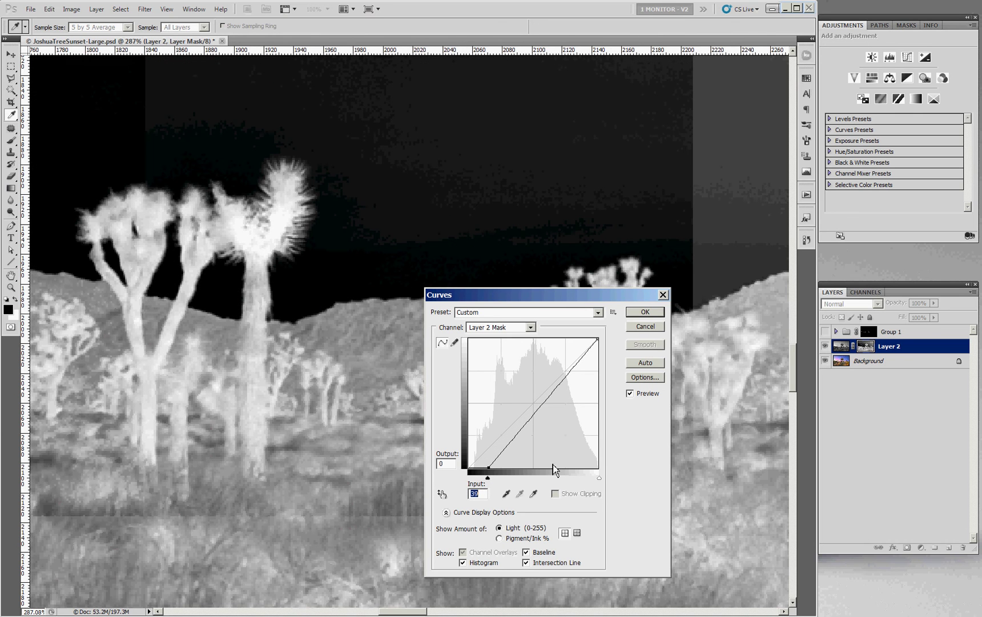
drag(601, 478, 592, 479)
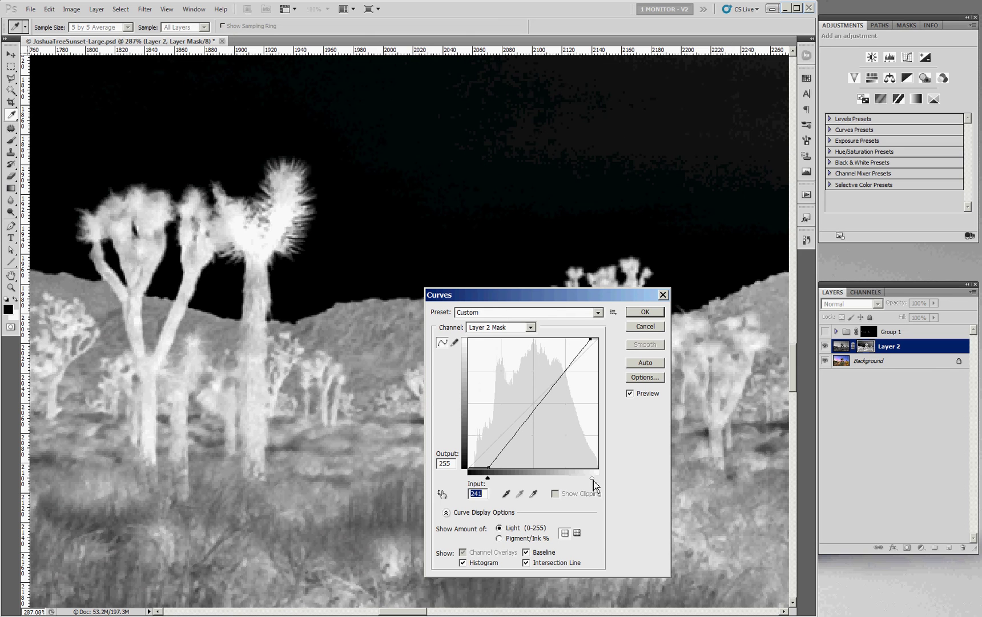
drag(489, 480, 486, 479)
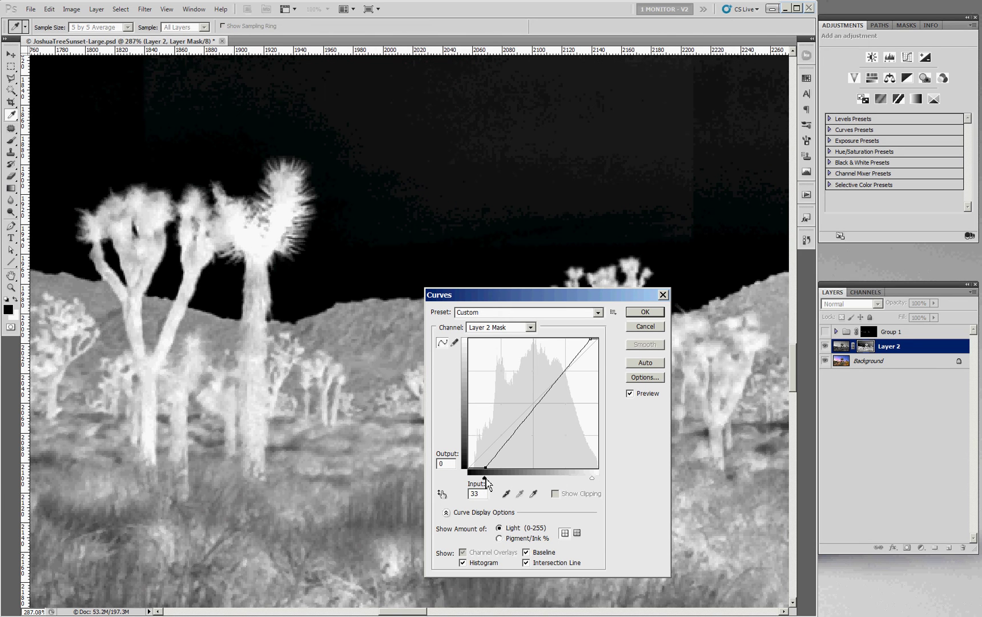
click(639, 316)
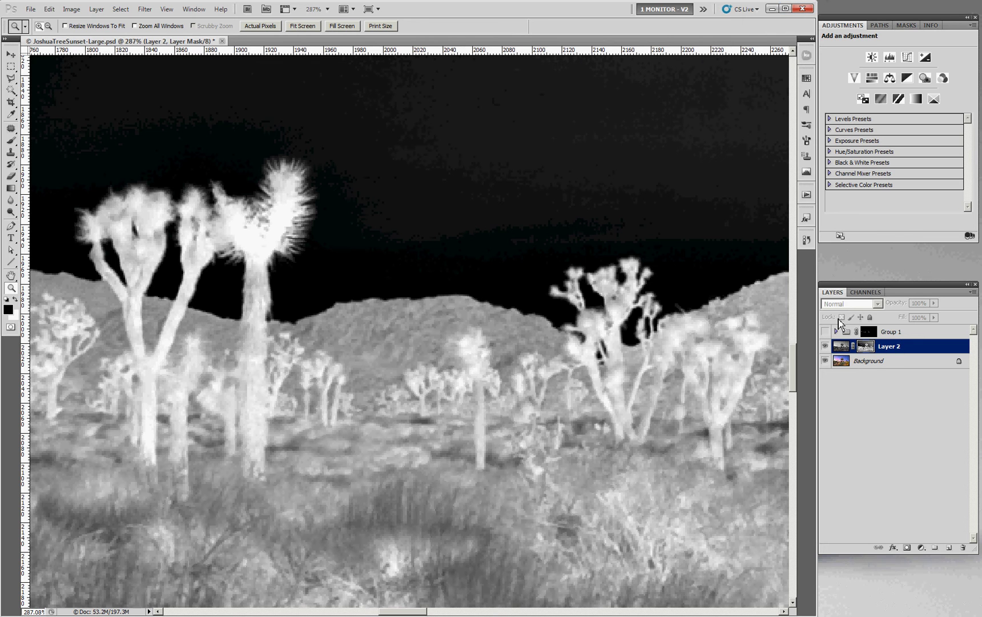
Toggle Layer 2's mask, return to the normal image view, and compare the photo with Layer 2 hidden and shown.
shift+click(866, 347)
shift+click(865, 347)
alt+click(863, 348)
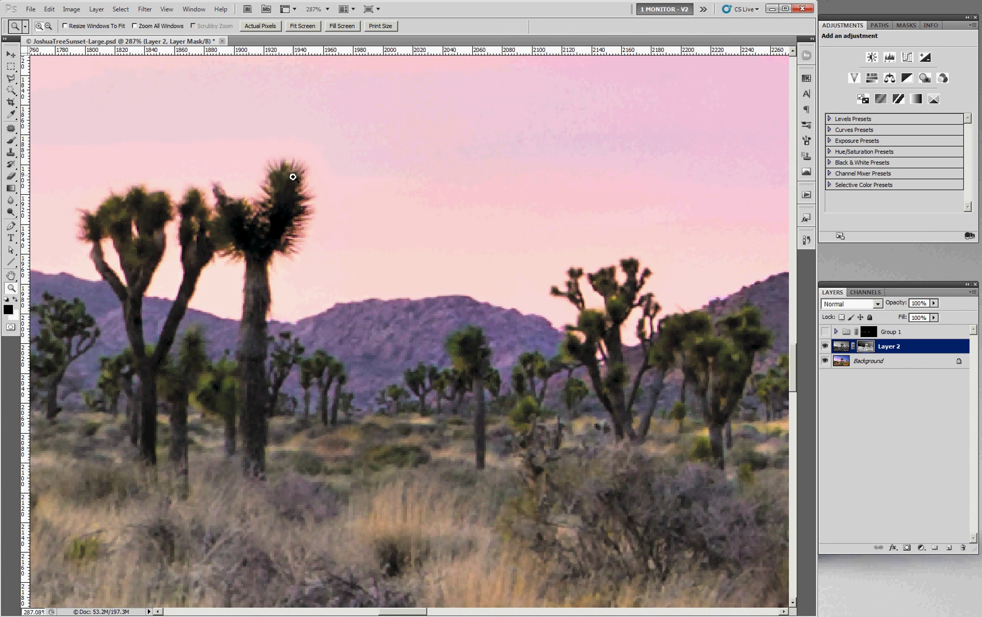
click(824, 345)
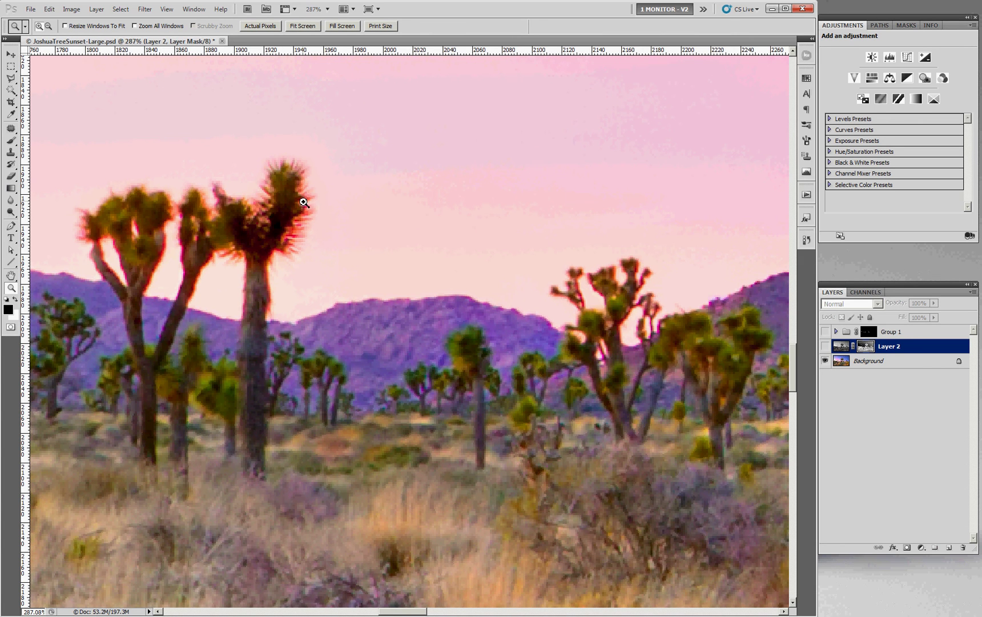
click(825, 346)
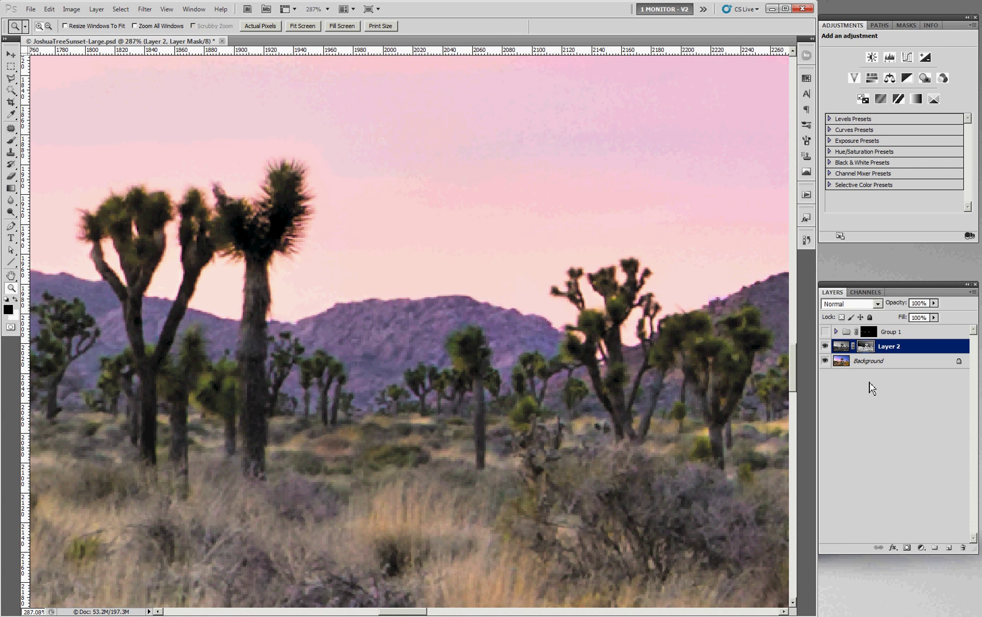
Add a Solid Color fill layer above Layer 2 in a bright cyan-green, the complement of the reddish fringing.
click(921, 548)
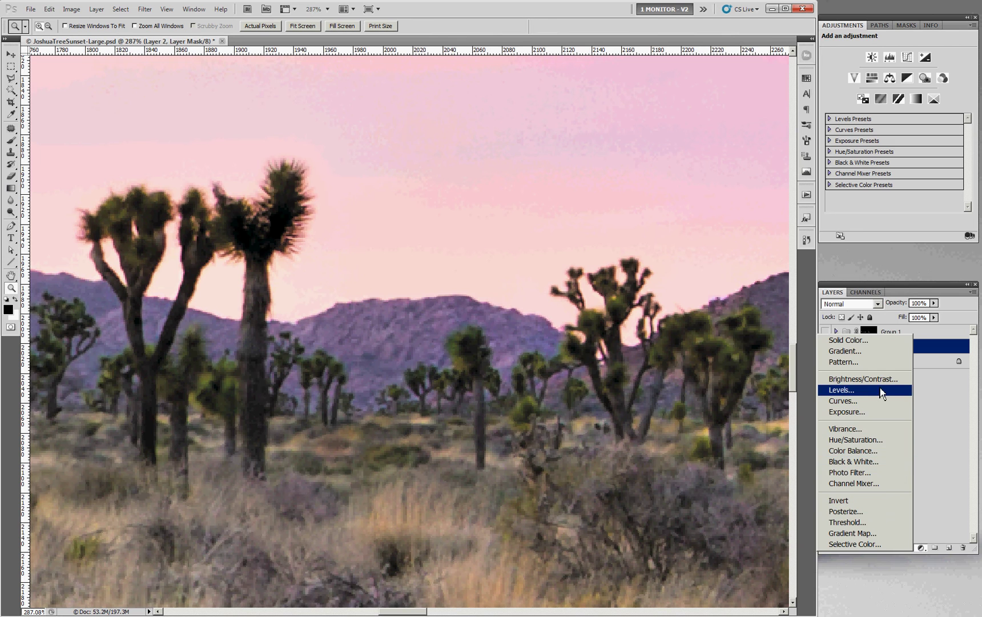
click(857, 341)
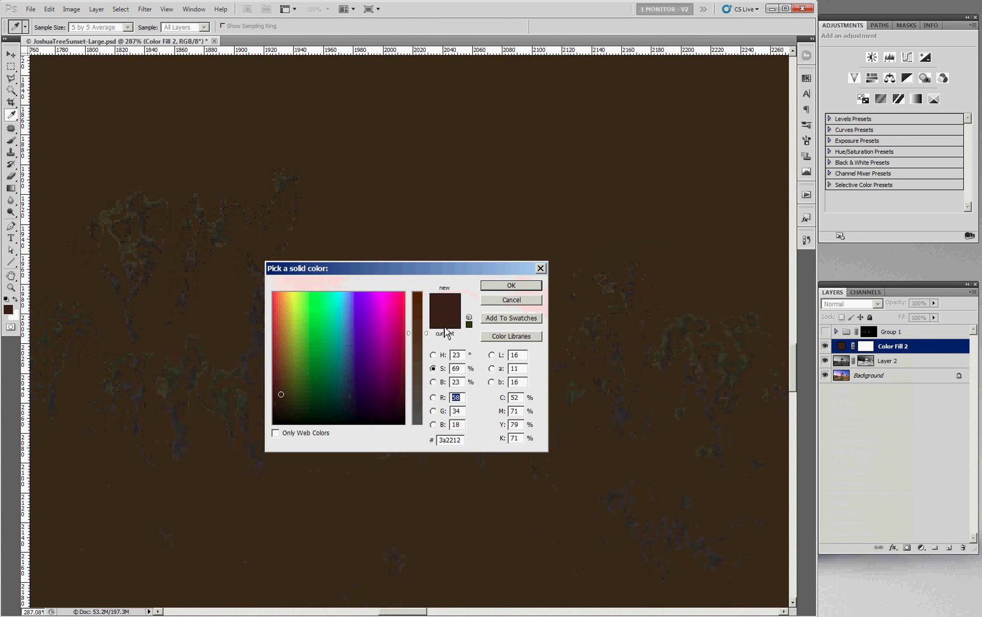
drag(343, 305, 337, 301)
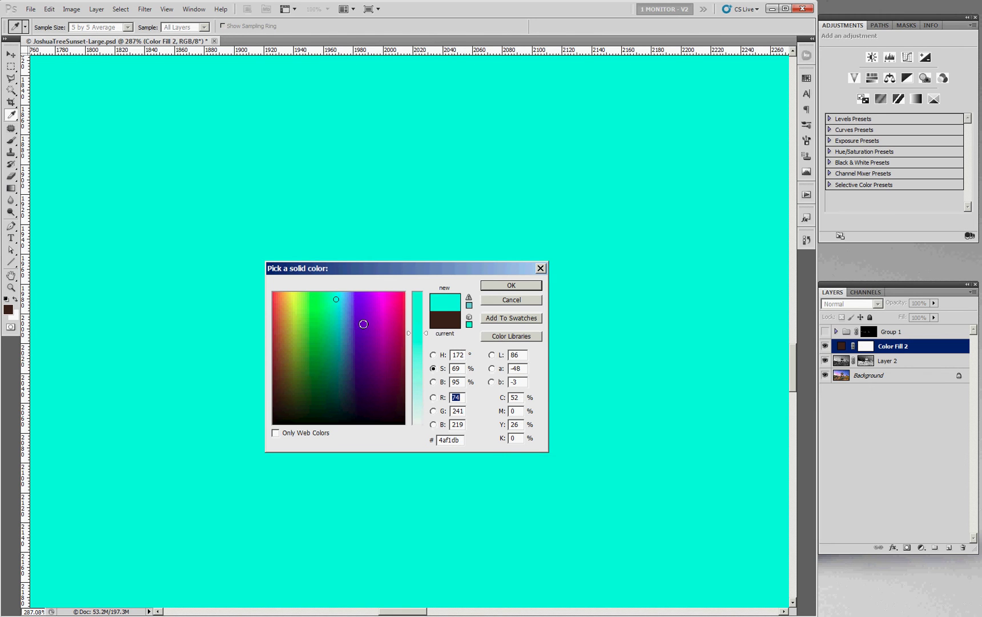
click(516, 291)
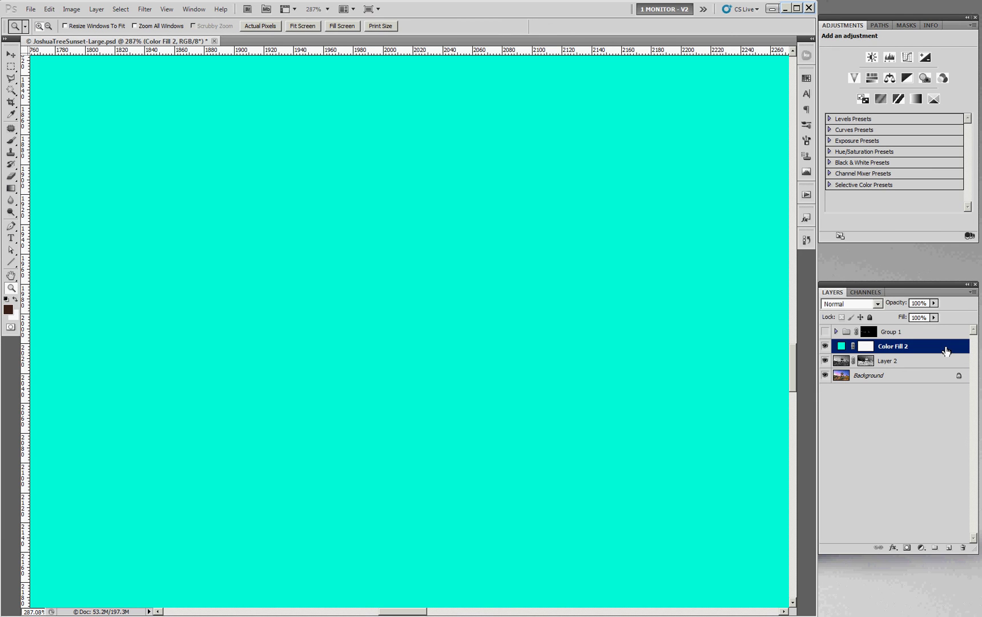
Clip the color fill layer to Layer 2 with a clipping mask and lower the fill layer's opacity to 19%.
right_click(949, 354)
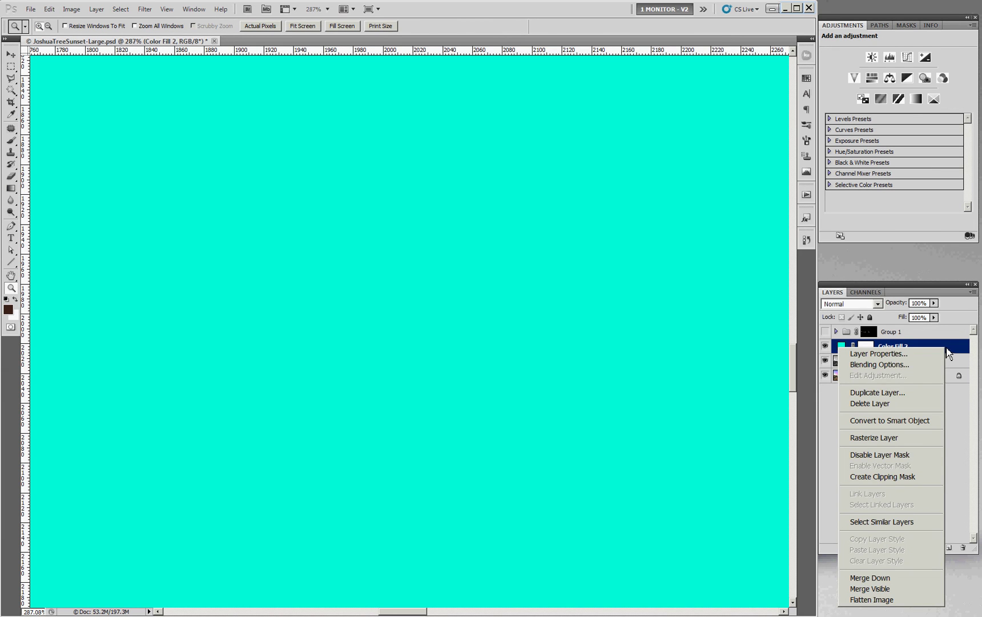
click(918, 481)
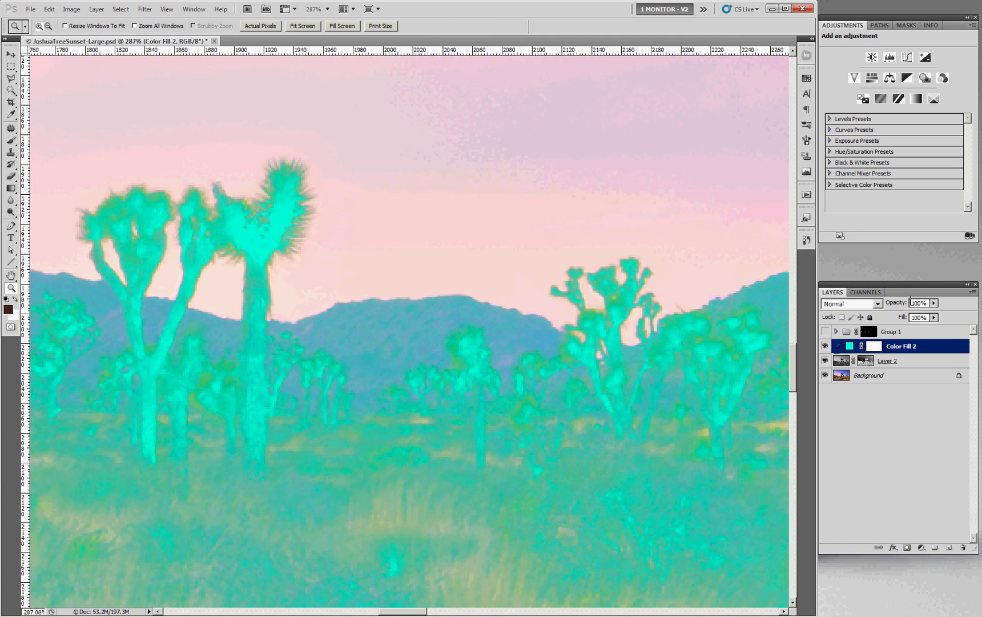
mouse_move(907, 306)
mouse_down()
mouse_move(878, 307)
mouse_move(892, 306)
mouse_up()
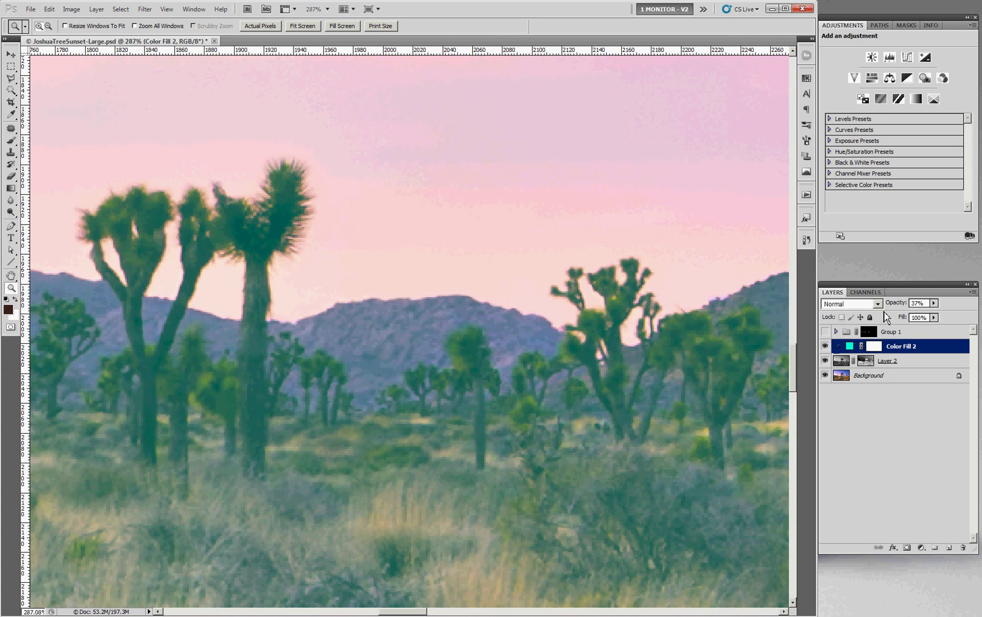
mouse_move(900, 307)
mouse_down()
mouse_move(890, 305)
mouse_move(904, 306)
mouse_up()
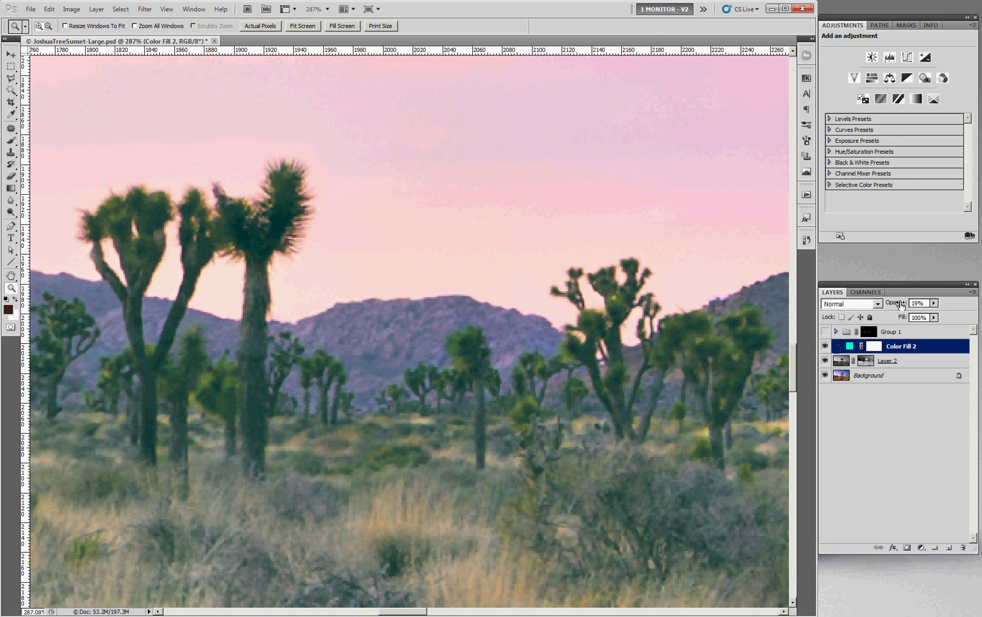
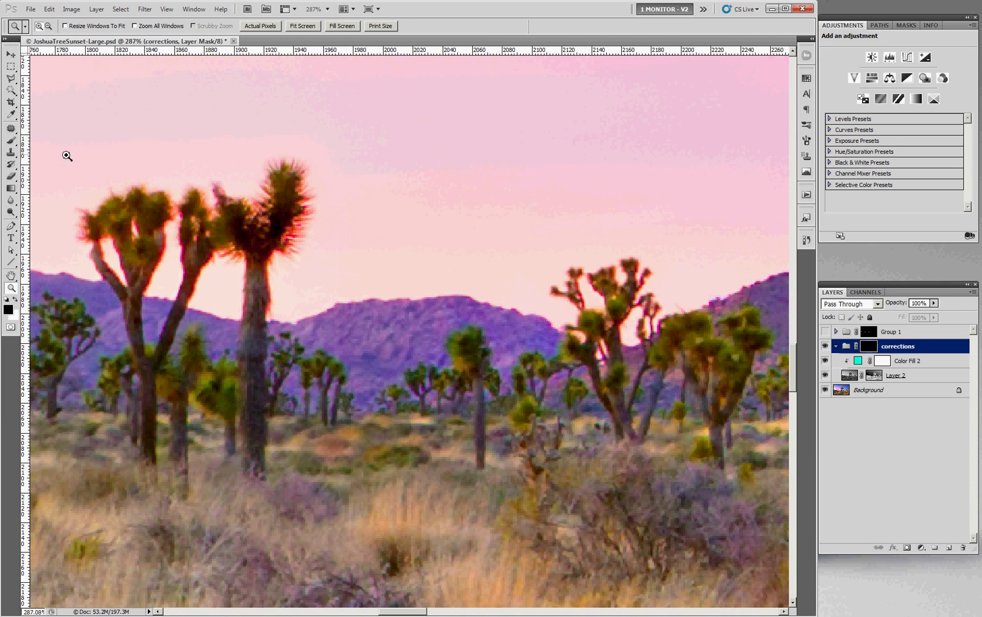
Paint white with a soft brush at 50% opacity on the corrections group's mask over the fringed Joshua trees near the purple hills.
click(11, 140)
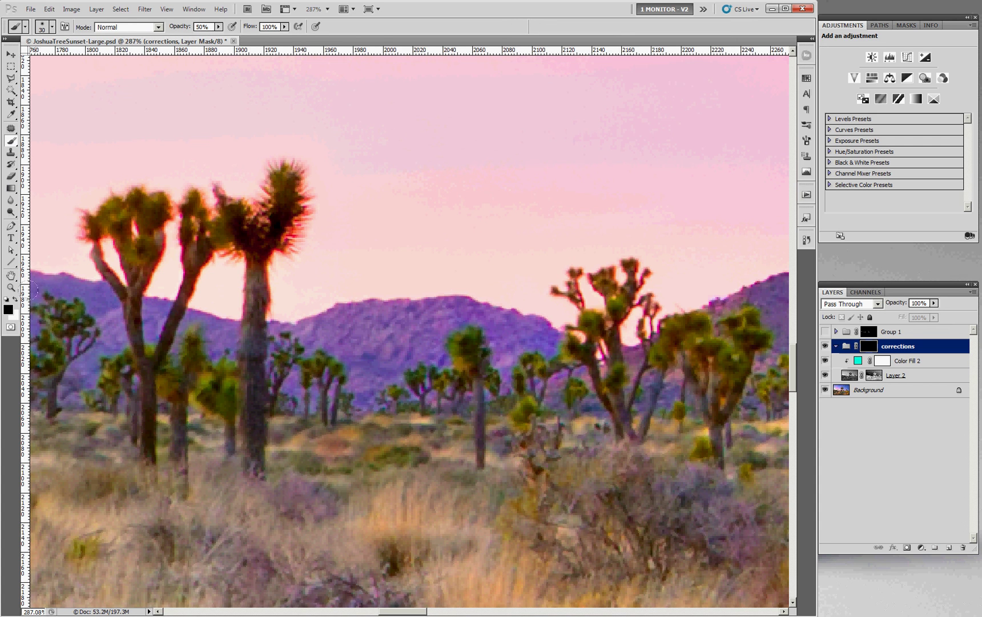
key(x)
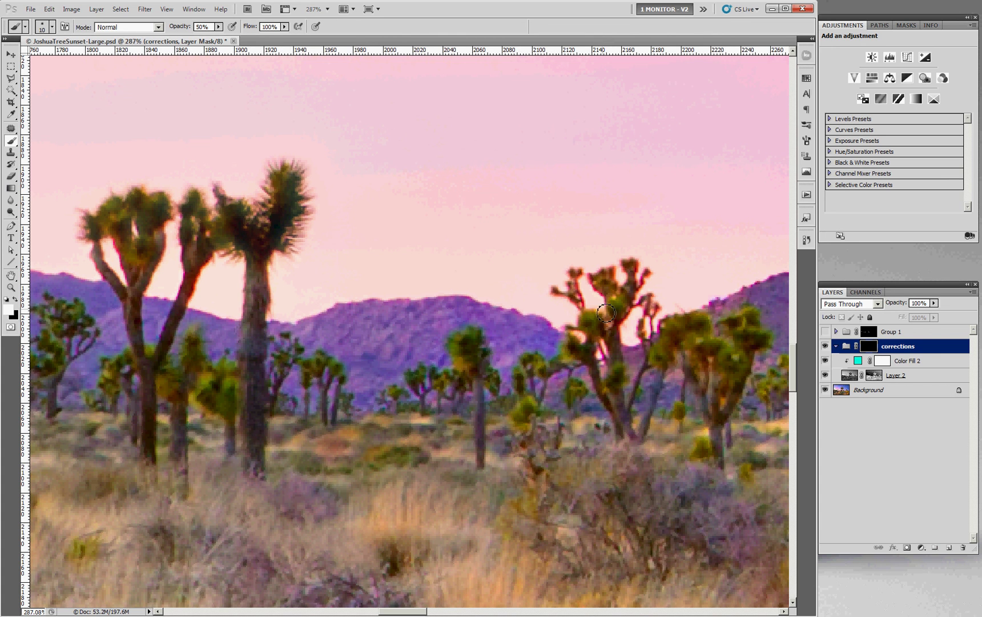
drag(632, 337, 331, 289)
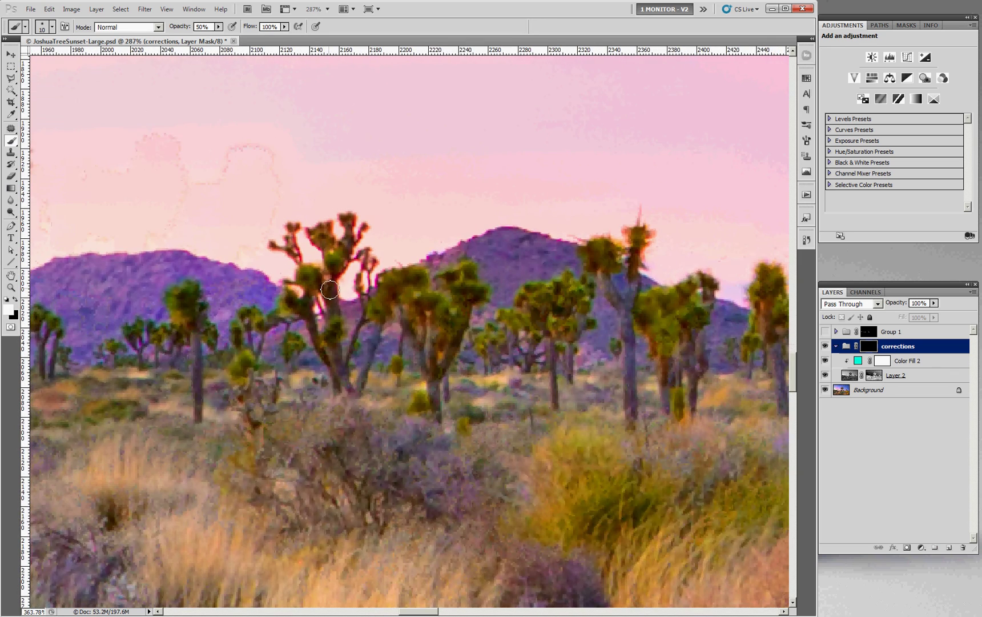
scroll(330, 290, up, 2)
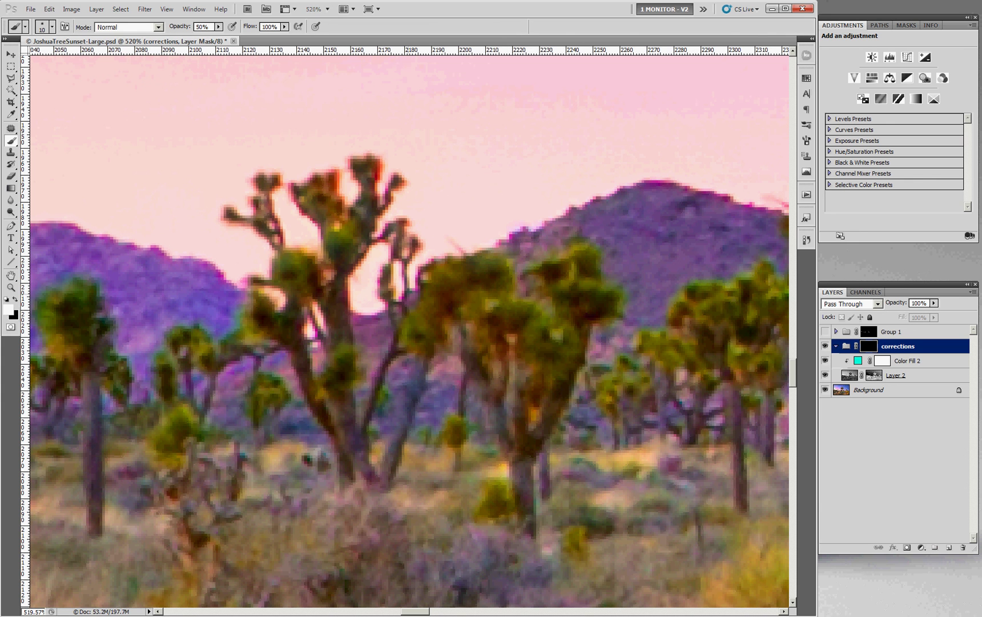
drag(400, 320, 251, 371)
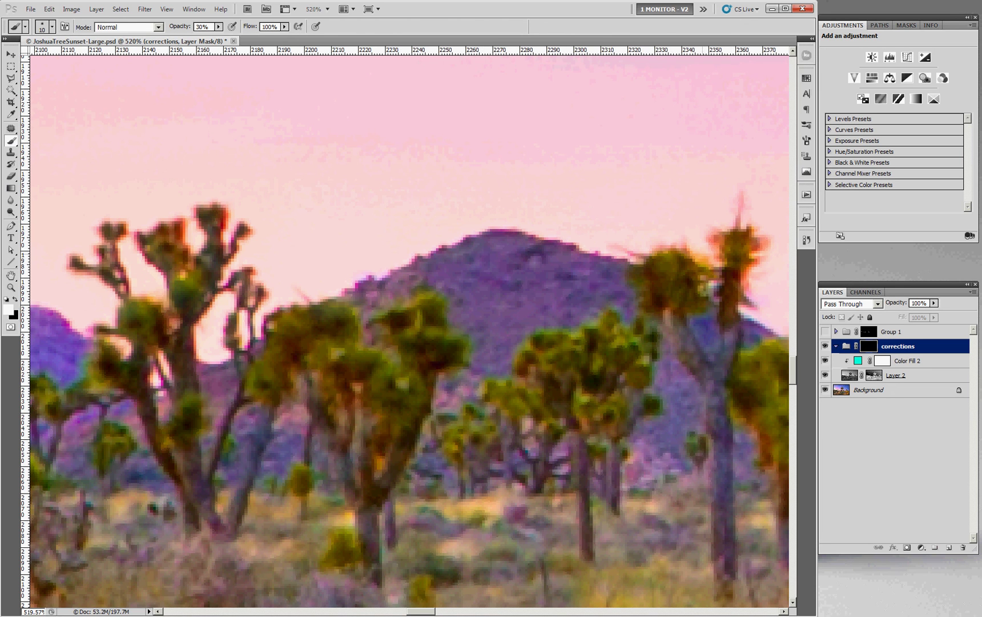
Continue painting the corrections mask white at 50% brush opacity over the fringed trees farther right, up to the large foreground Joshua tree.
scroll(410, 331, right, 3)
key(5)
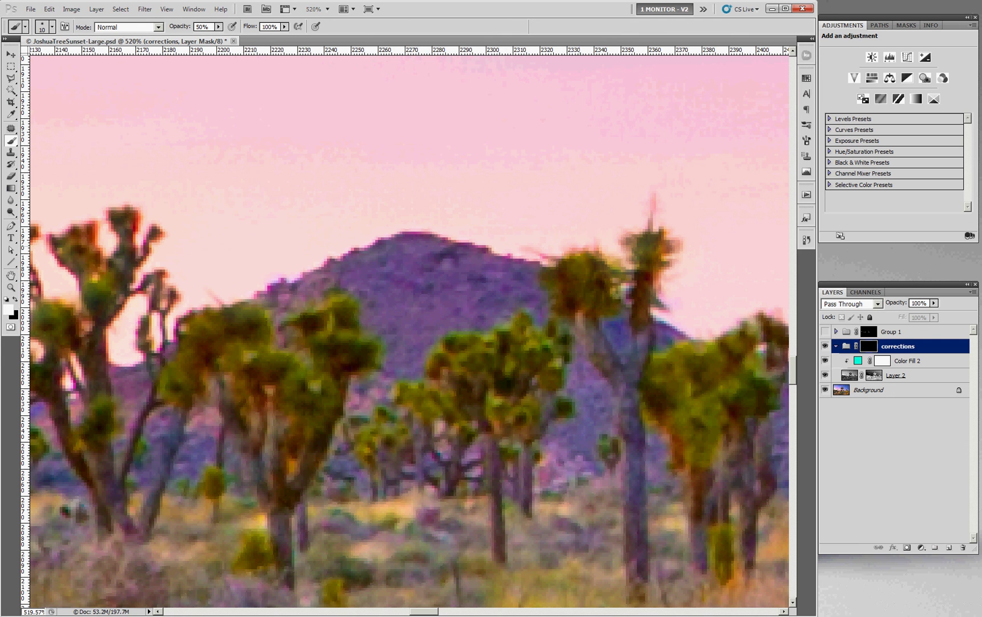
scroll(409, 331, right, 8)
scroll(409, 331, down, 1)
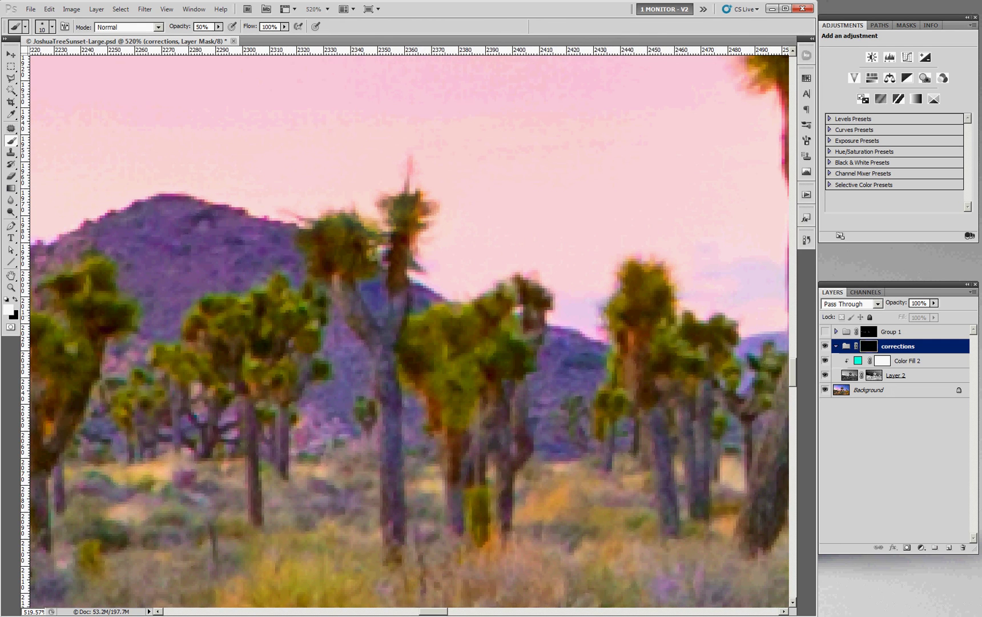
scroll(410, 331, right, 3)
scroll(409, 331, up, 1)
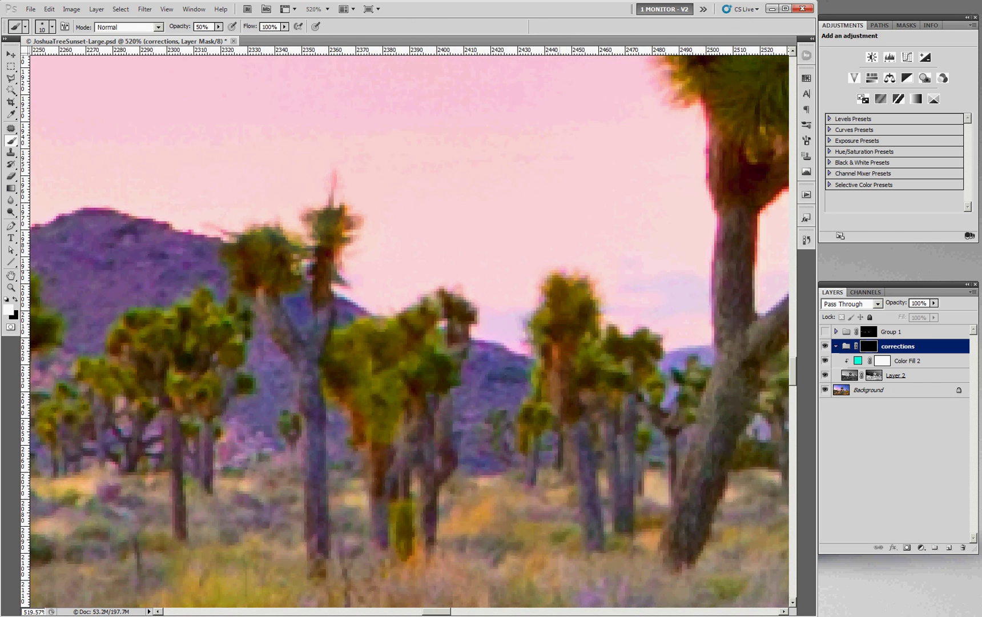
scroll(410, 332, right, 7)
scroll(409, 331, up, 6)
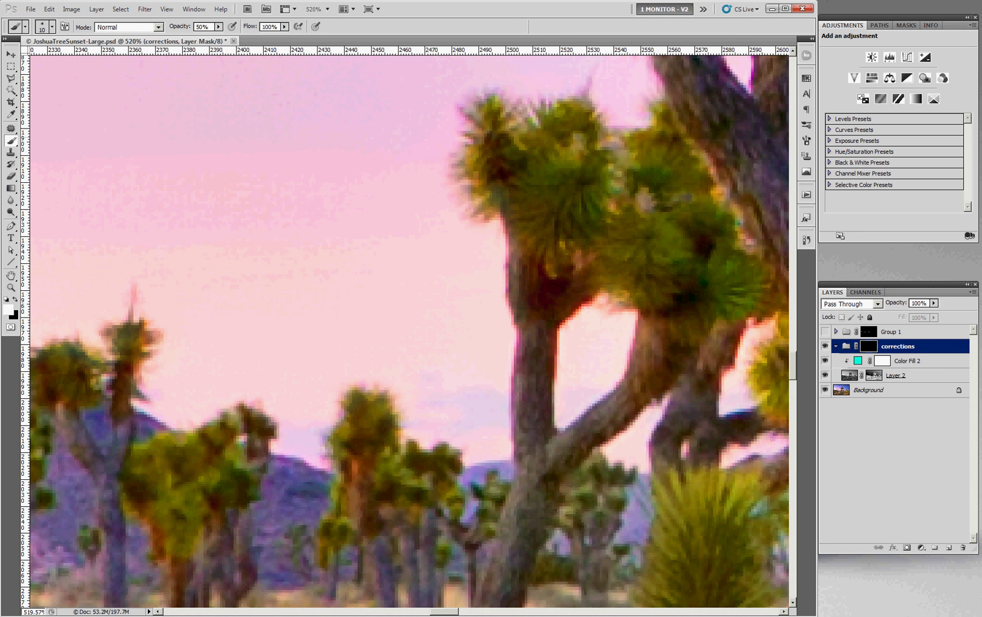
scroll(410, 331, right, 2)
scroll(409, 332, up, 3)
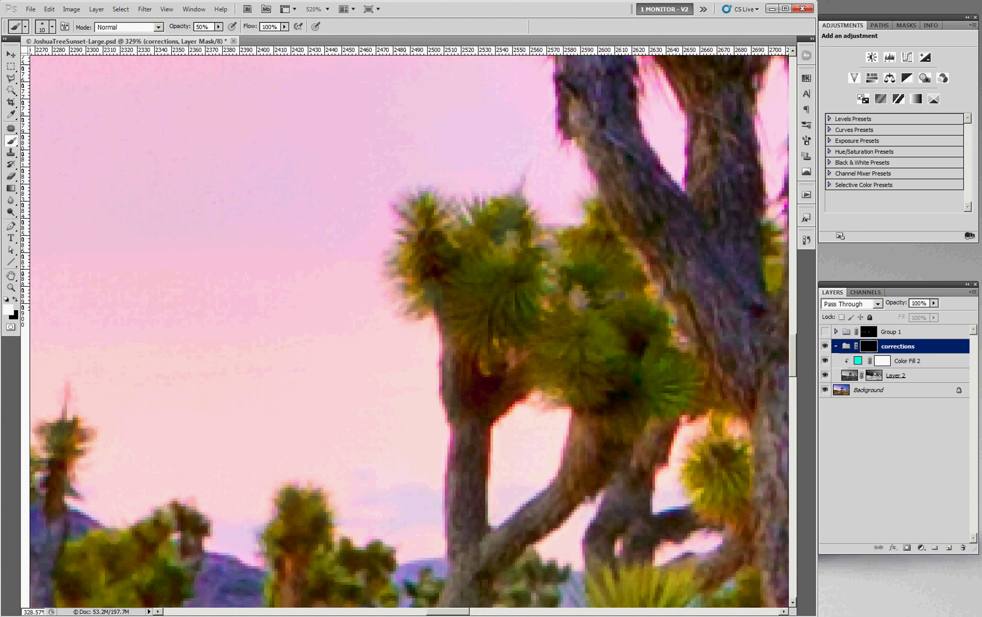
scroll(526, 370, down, 2)
scroll(462, 391, up, 1)
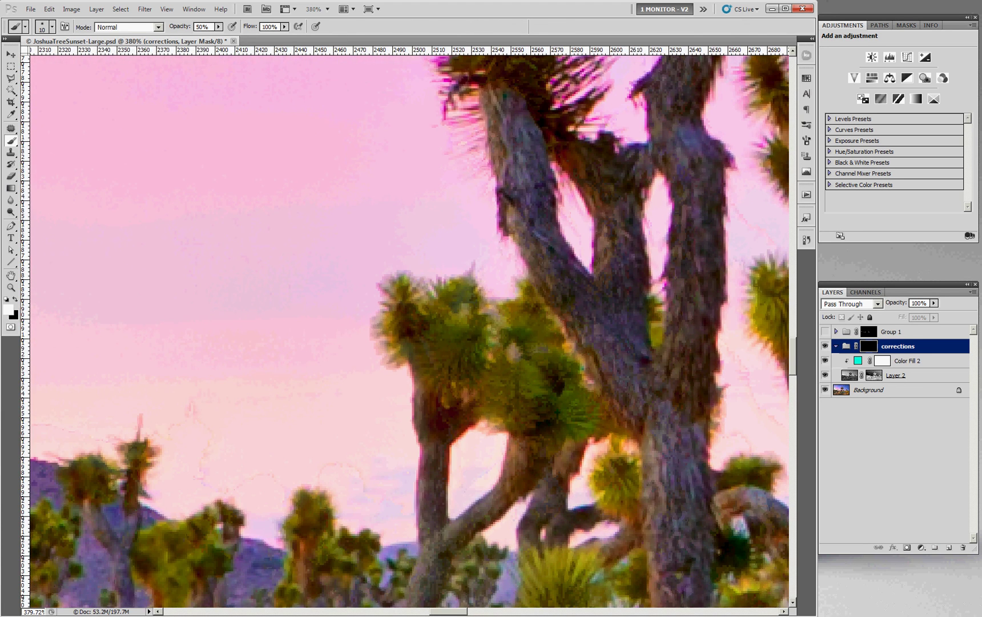
Toggle the corrections group's visibility to compare the fringing before and after on the large foreground tree and the distant trees.
click(825, 346)
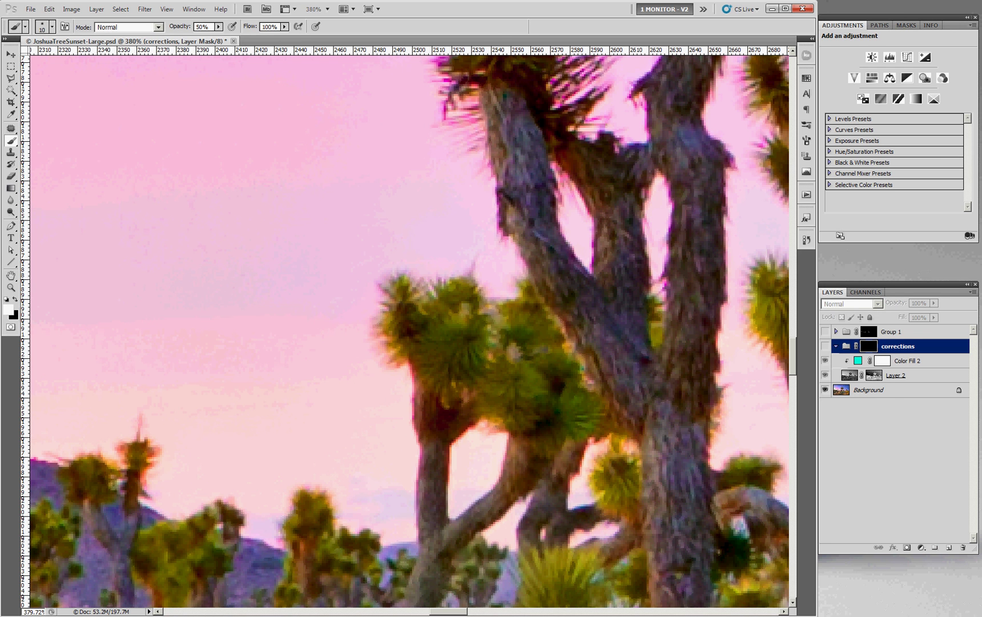
click(825, 346)
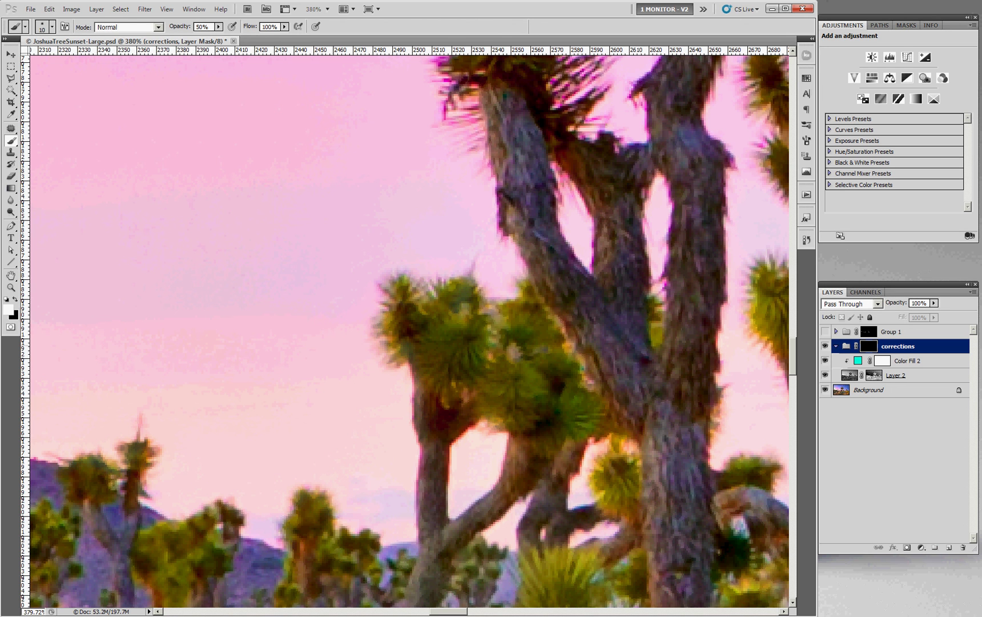
scroll(405, 332, left, 10)
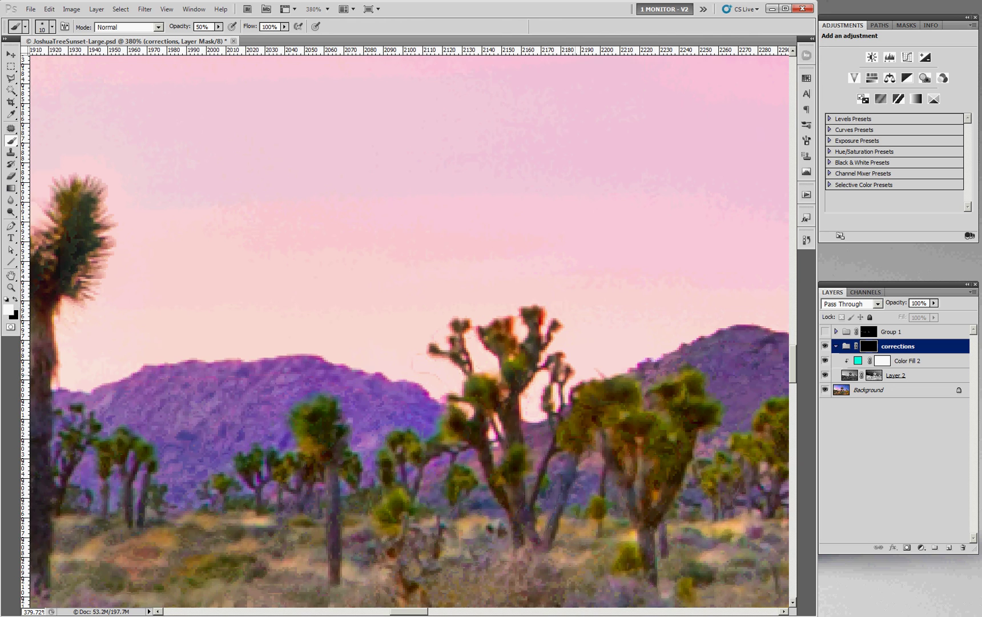
scroll(409, 331, left, 6)
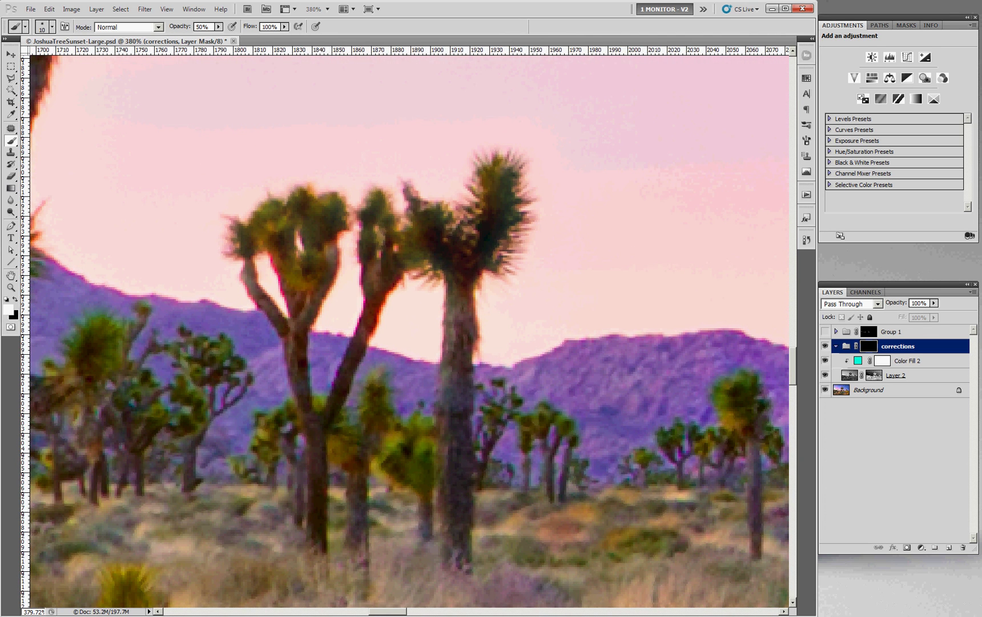
click(824, 346)
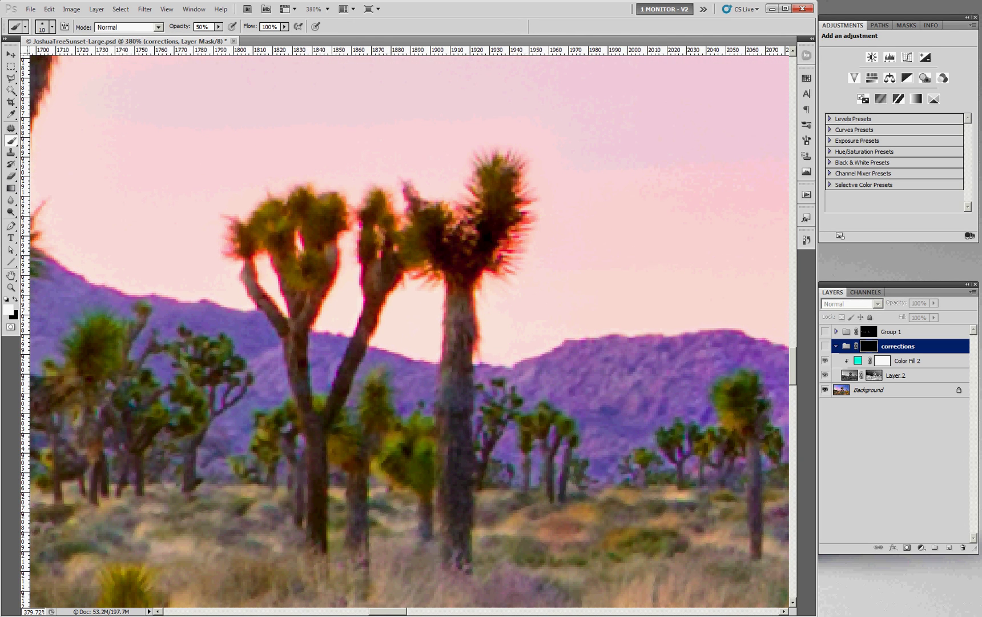
click(824, 346)
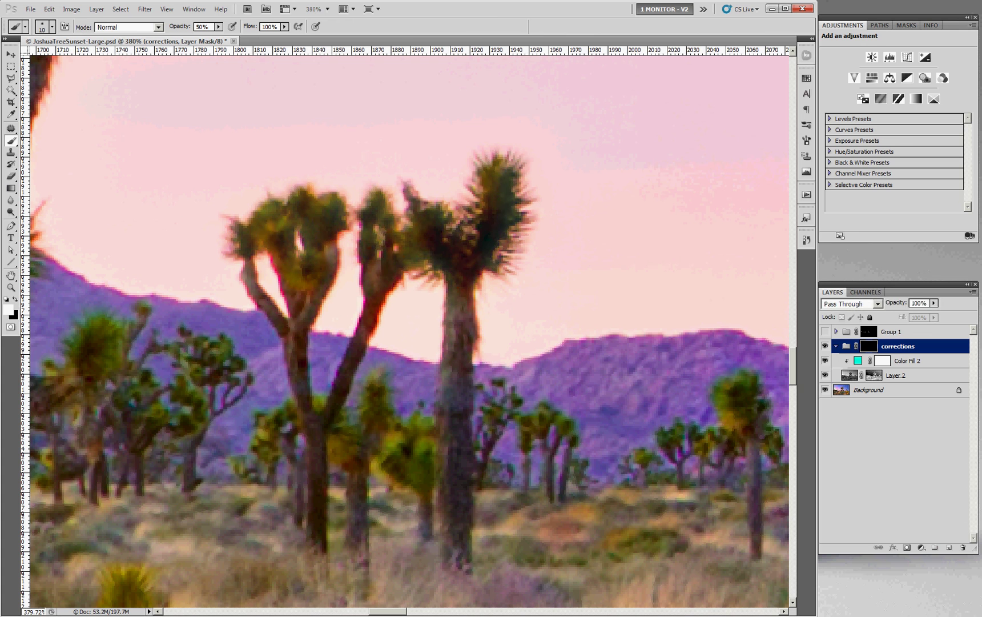
click(825, 346)
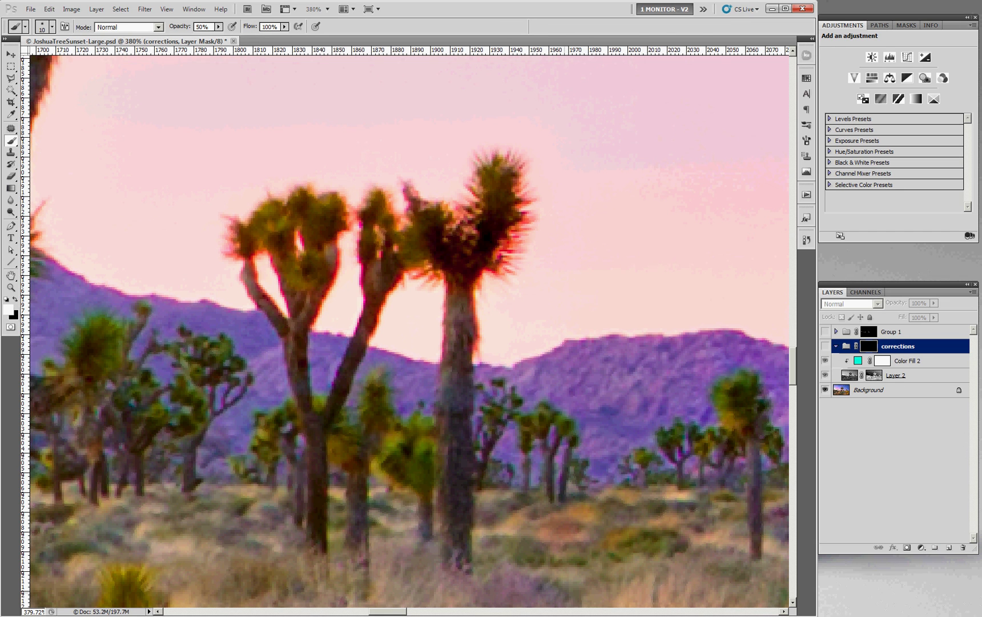
Switch to the Internet Explorer window showing the photography website's home page.
mouse_move(348, 615)
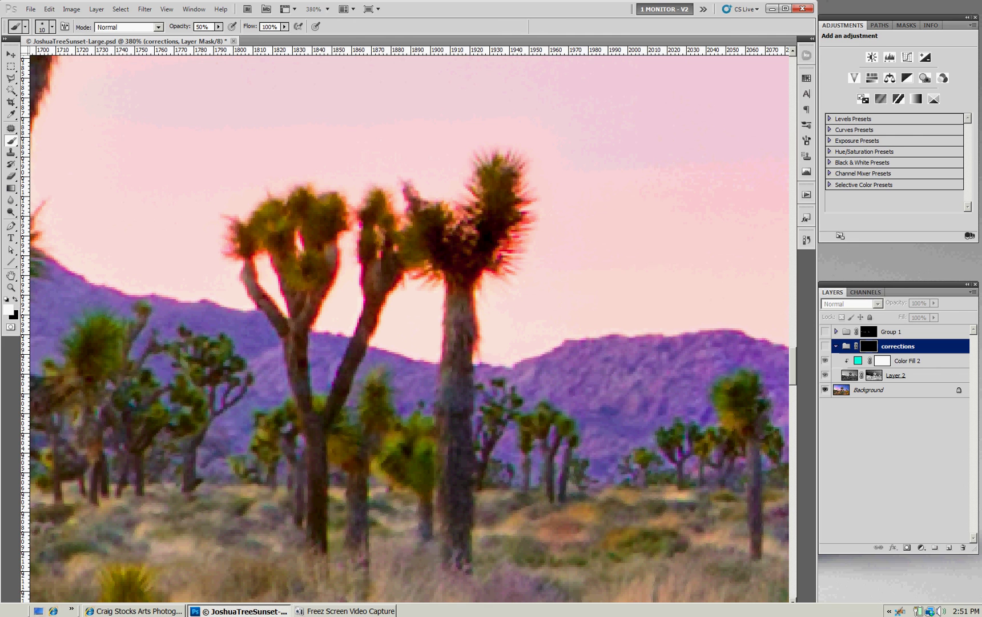
click(133, 611)
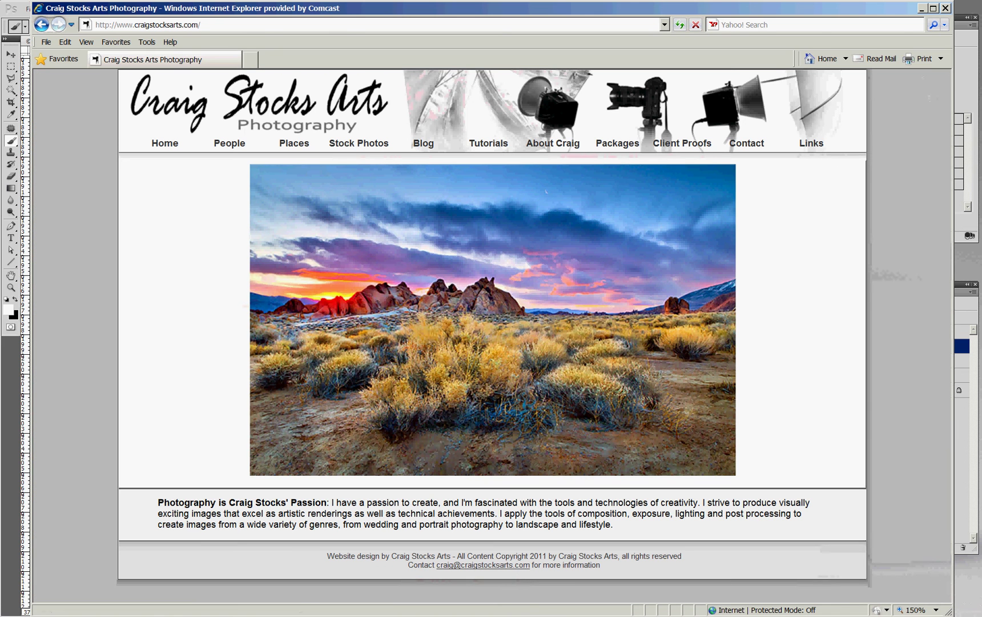